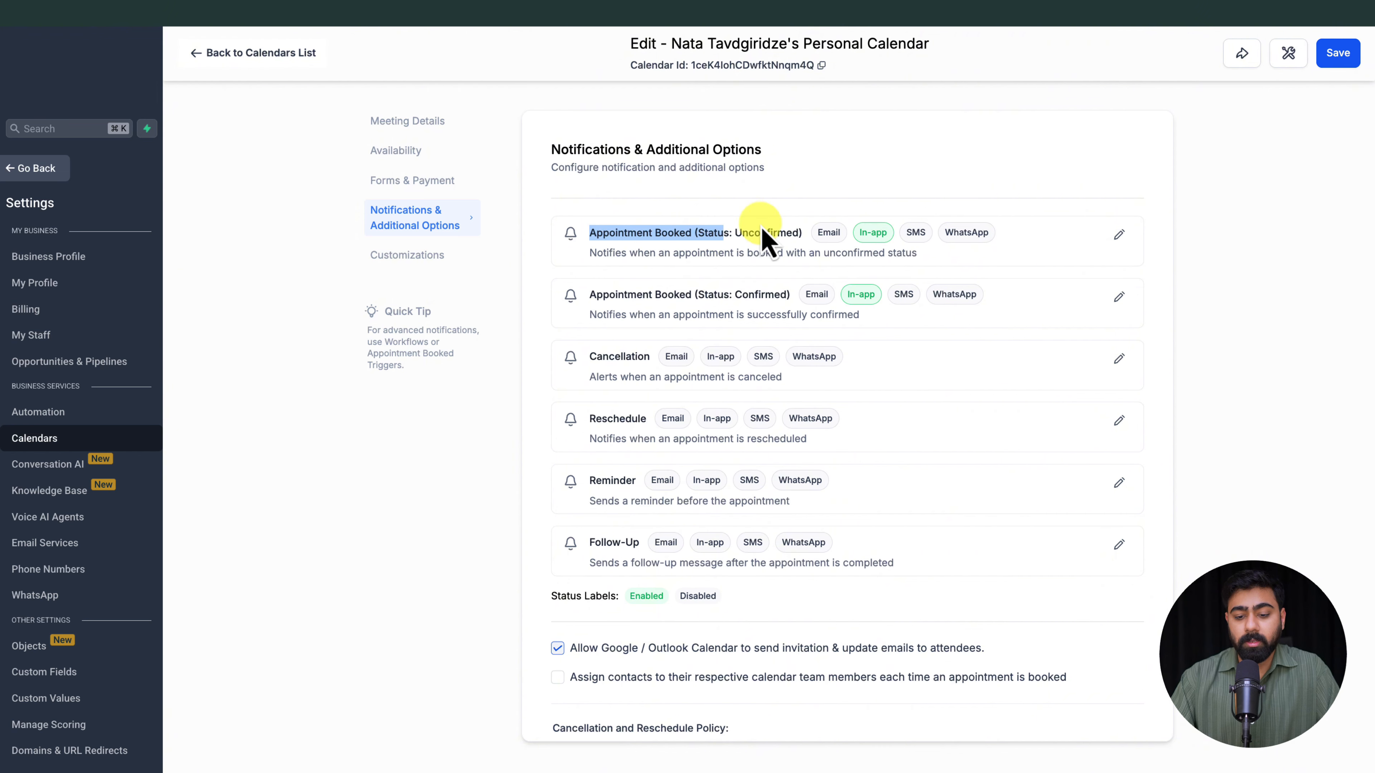
left_click(618, 337)
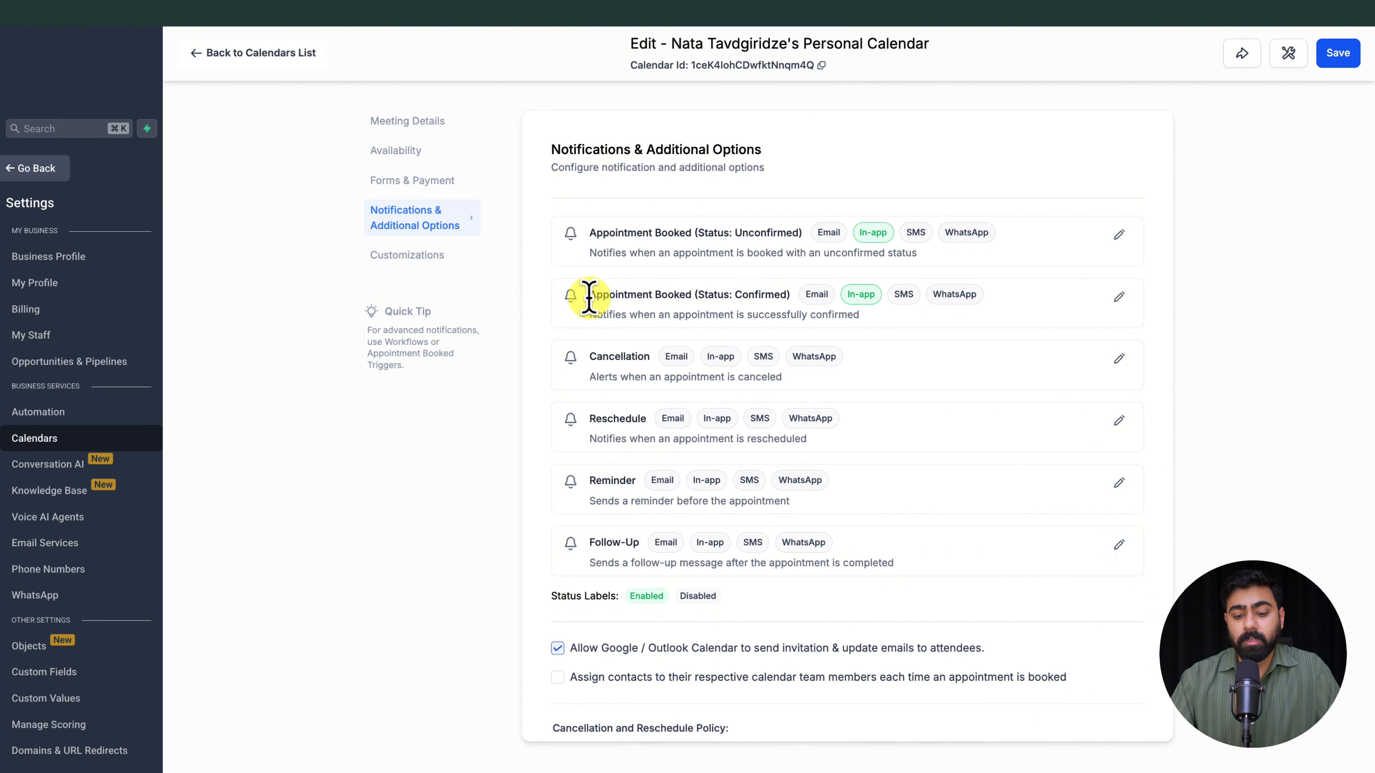
left_click_drag(583, 298, 813, 313)
left_click(634, 355)
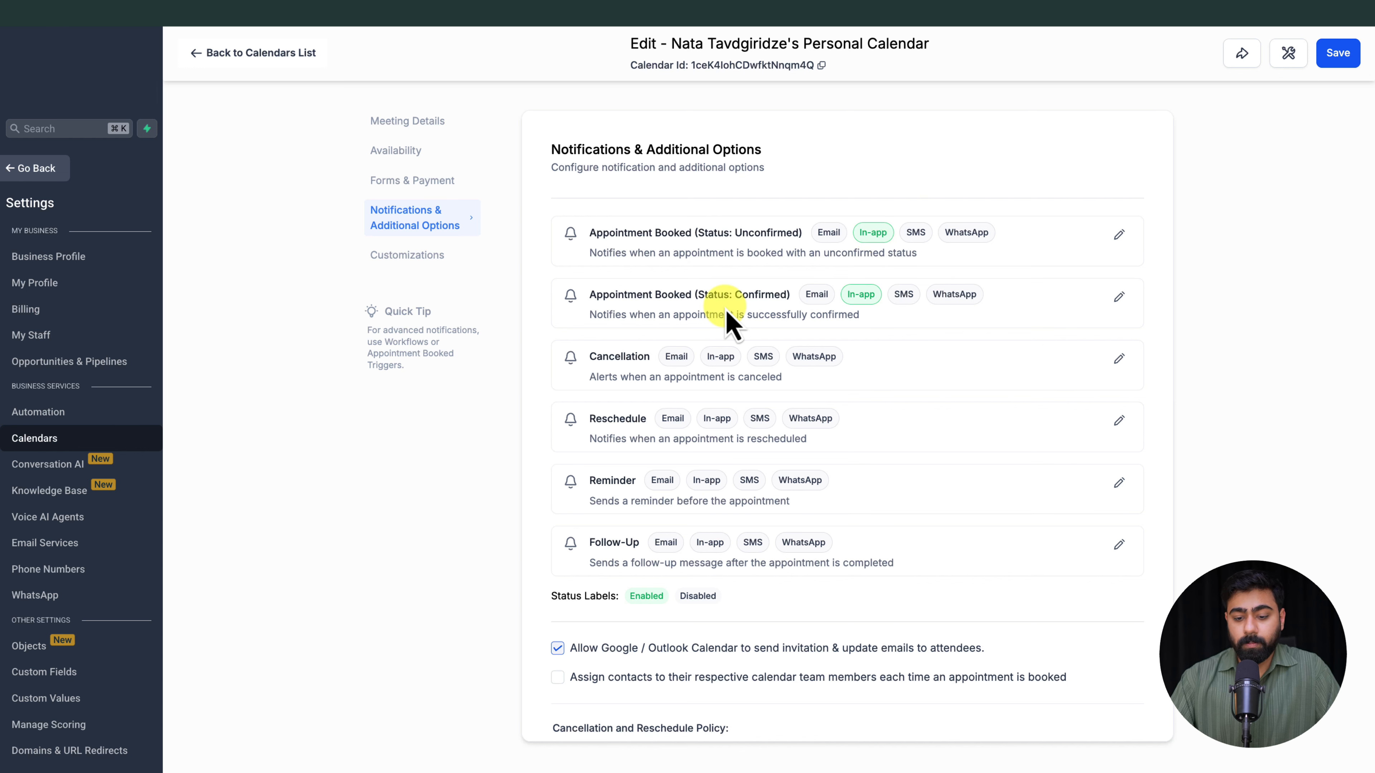
Step: Enable the email channel of the Appointment Booked (Status: Confirmed) notification
left_click(1116, 299)
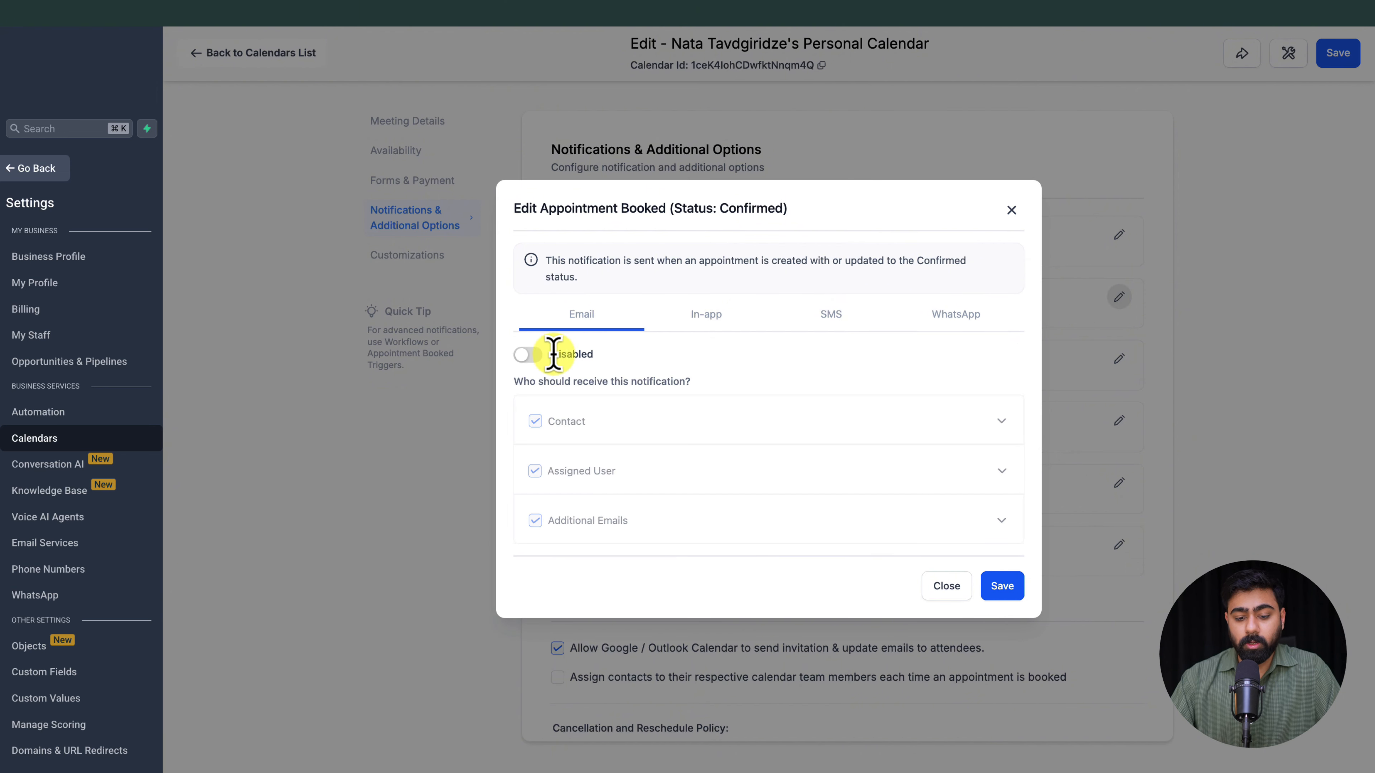
left_click(528, 354)
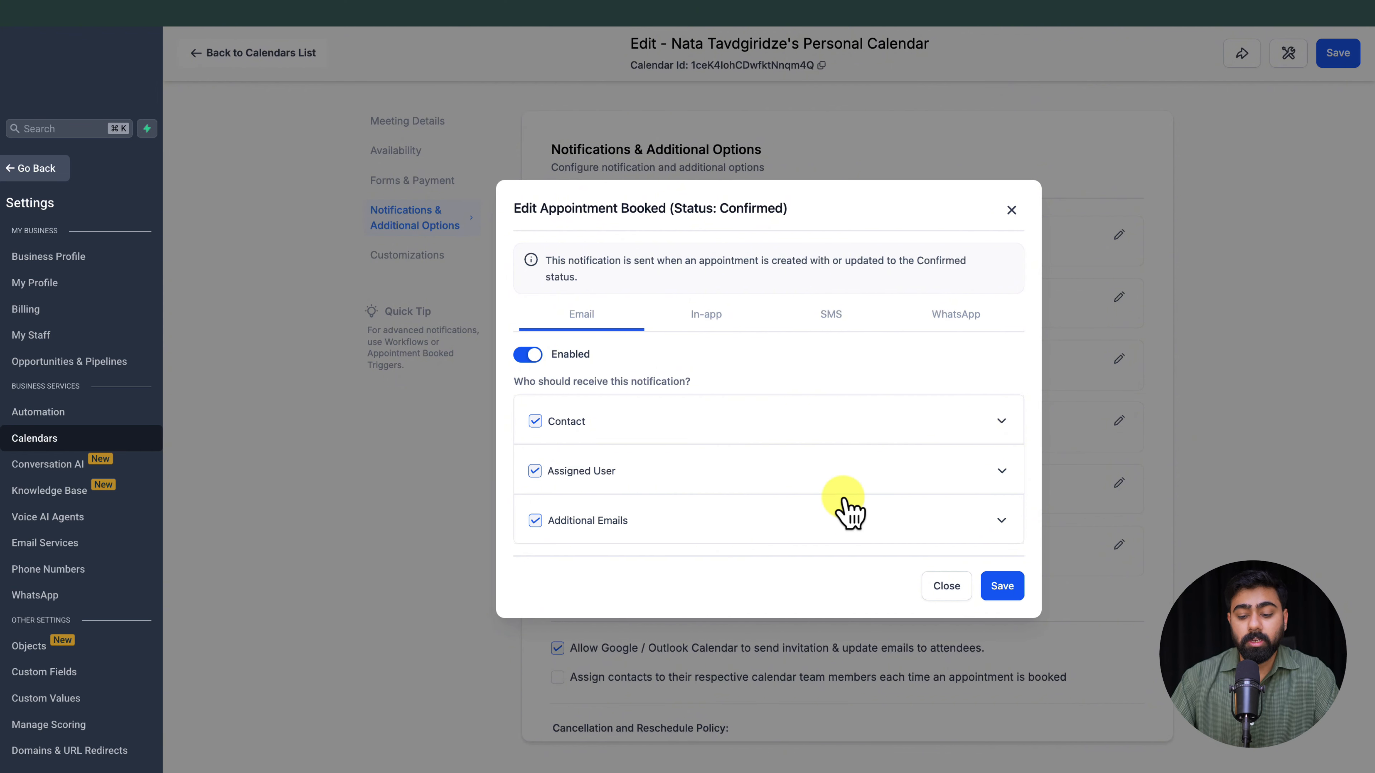
Step: Examine the email template, subject, body, recipient and test email fields for Additional Emails in the confirmed-appointment notification
left_click(984, 521)
scroll(903, 412, "down", 4)
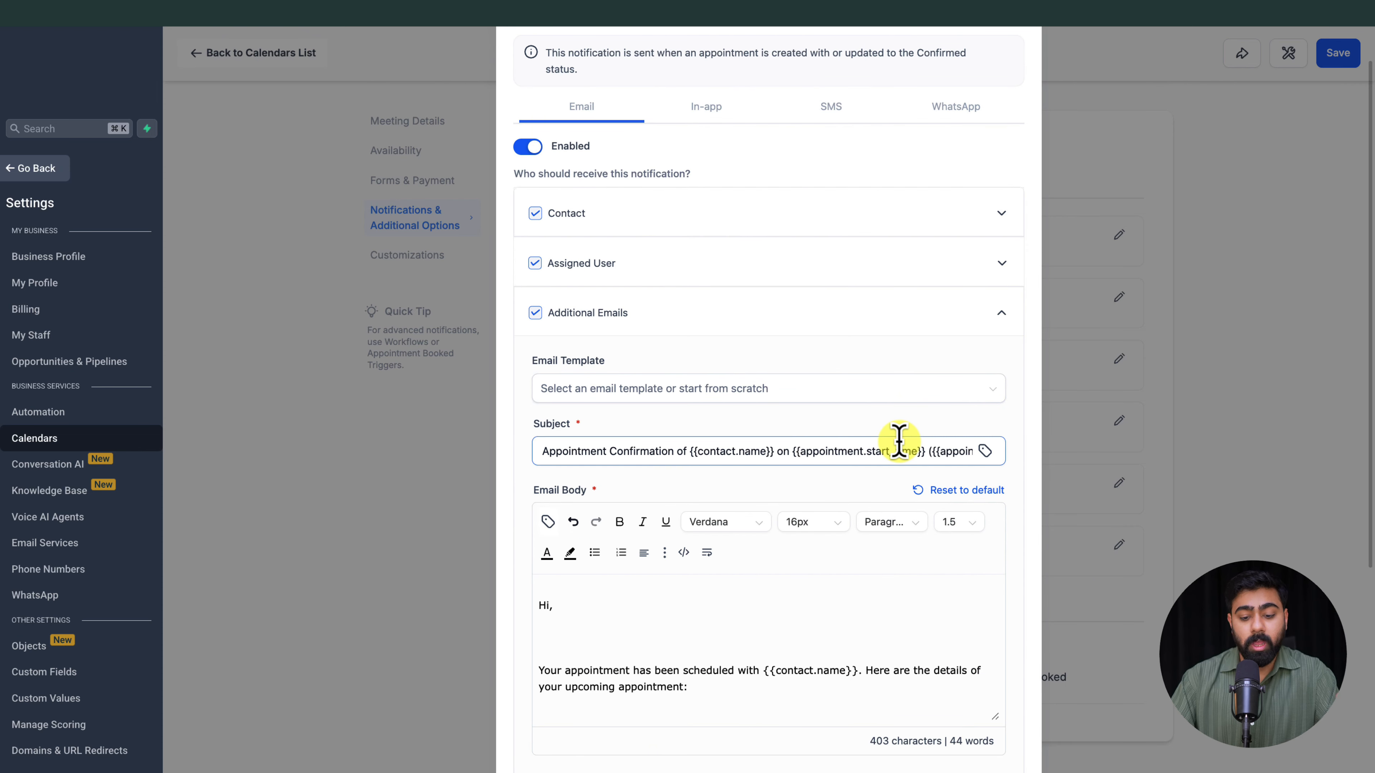
scroll(899, 442, "down", 3)
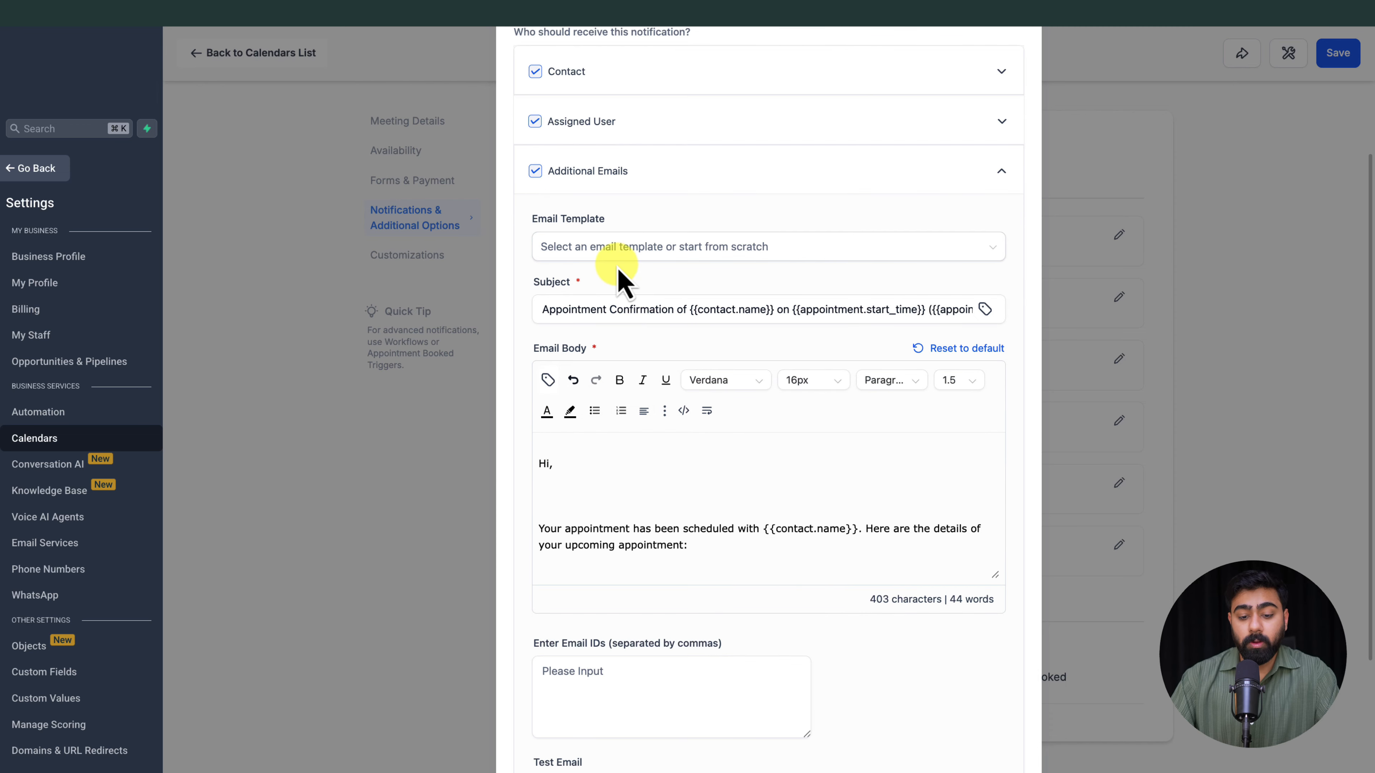
left_click(612, 251)
left_click(623, 245)
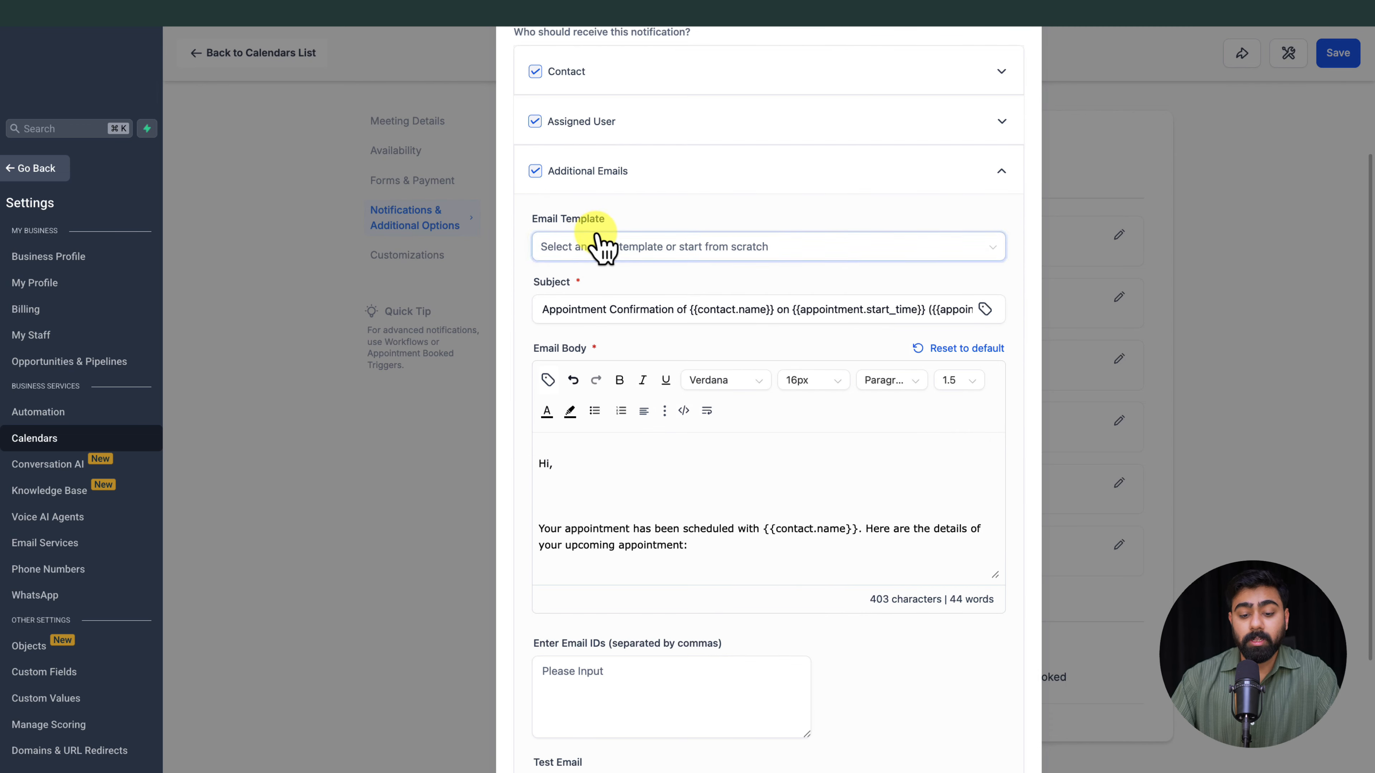
scroll(649, 285, "down", 3)
scroll(697, 383, "down", 2)
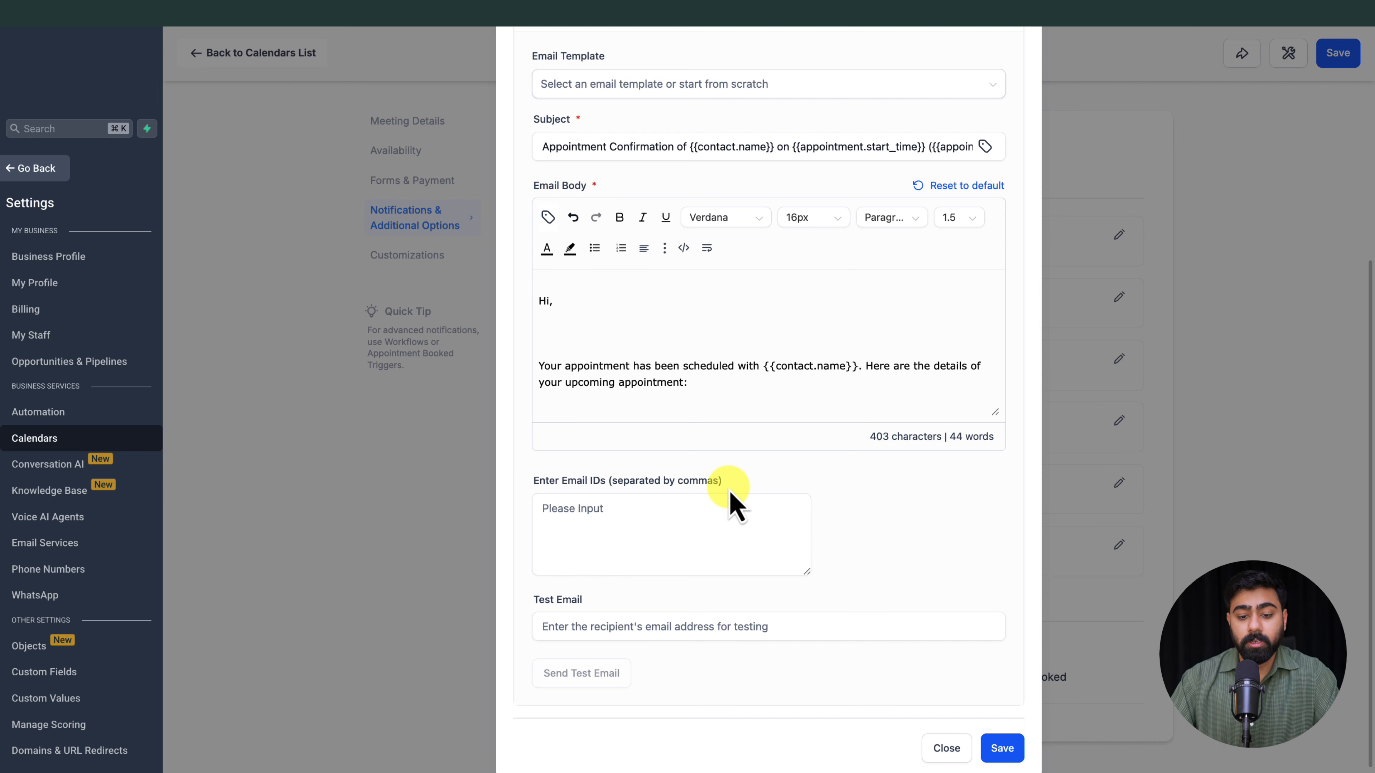
scroll(734, 501, "up", 5)
scroll(813, 529, "down", 5)
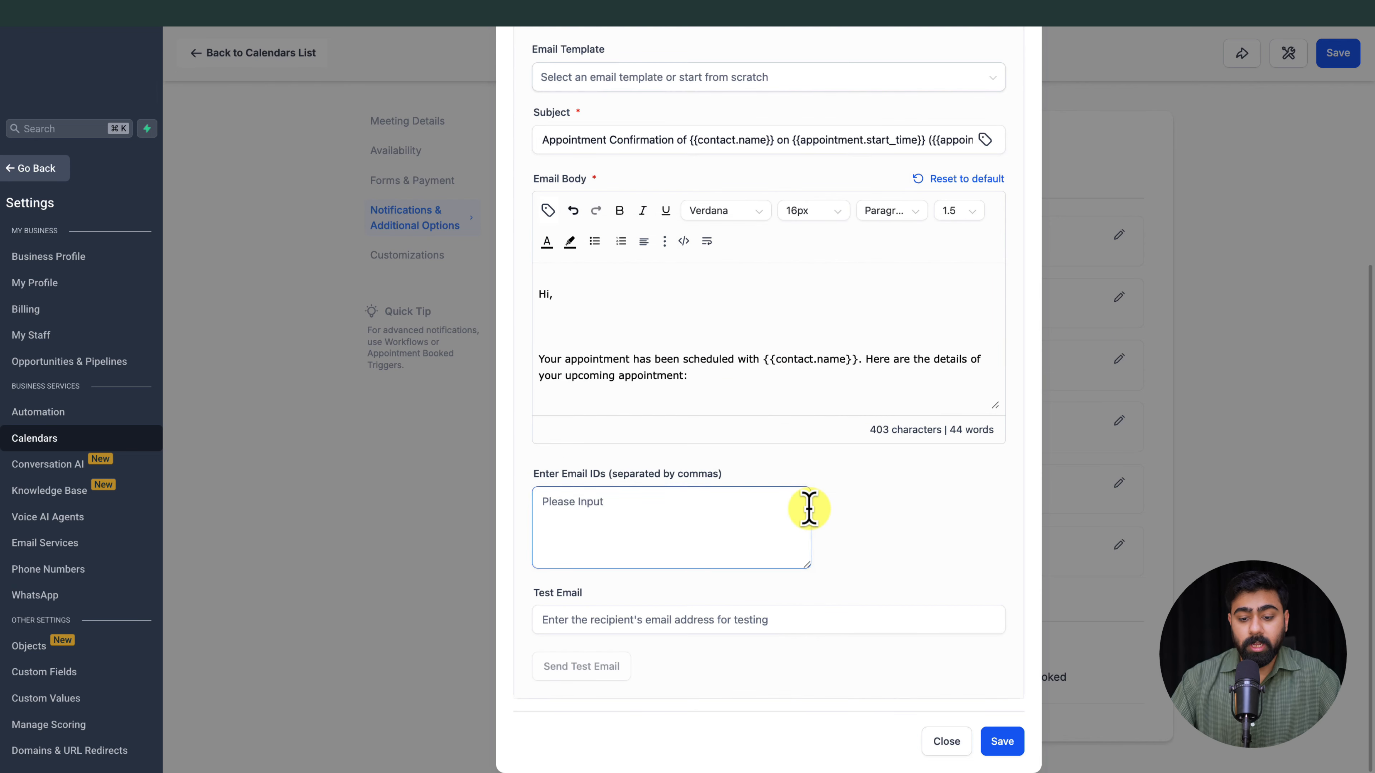
scroll(807, 510, "up", 6)
scroll(878, 501, "down", 6)
Step: Save the confirmed-appointment email settings and view the in-app channel of the same notification
left_click(995, 741)
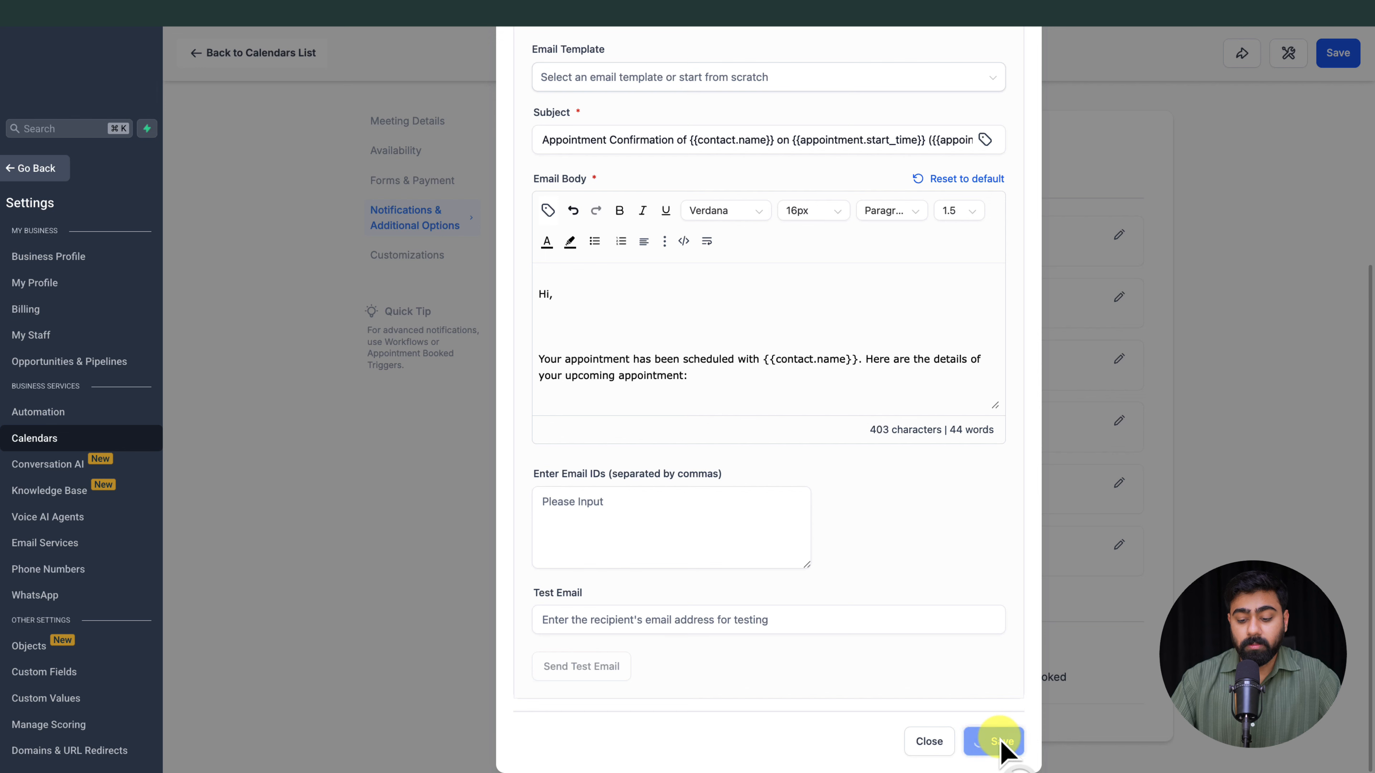
scroll(813, 422, "up", 7)
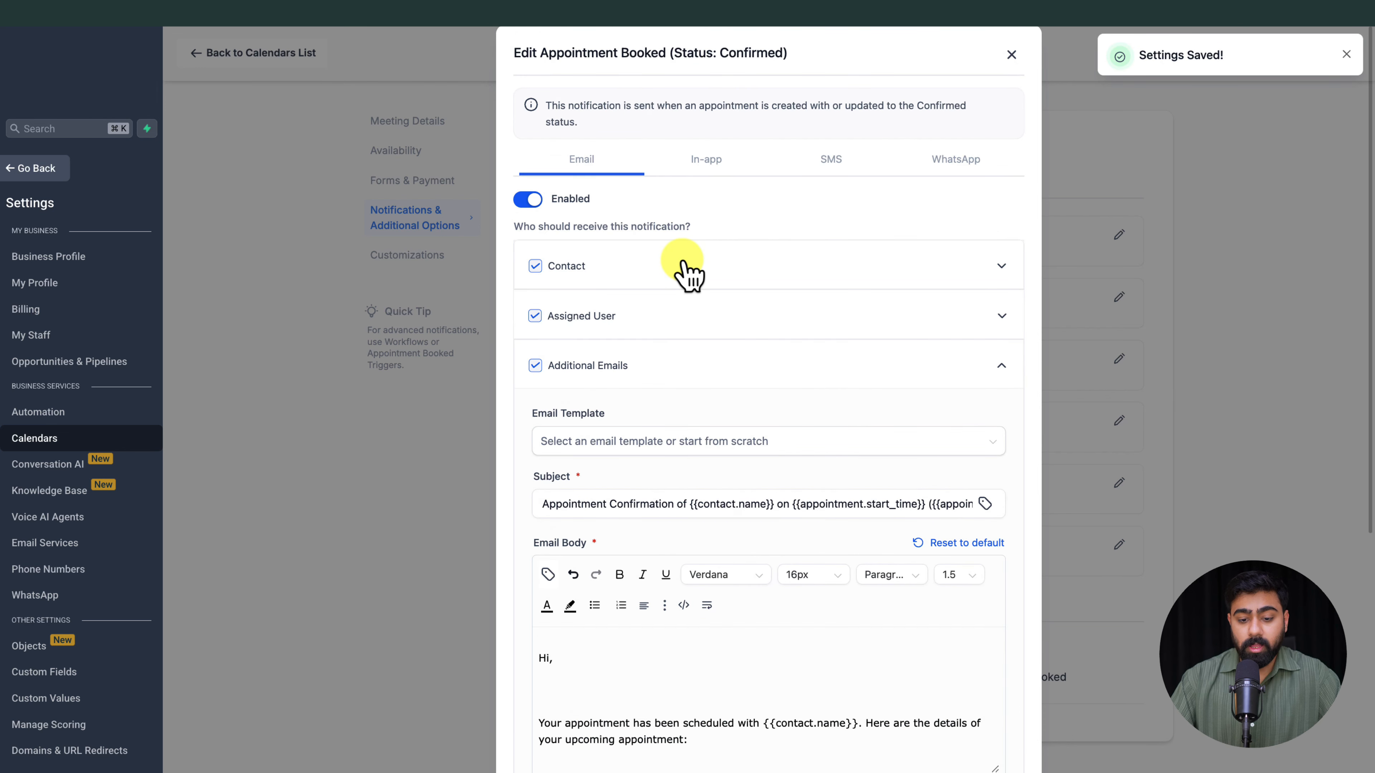
left_click(703, 169)
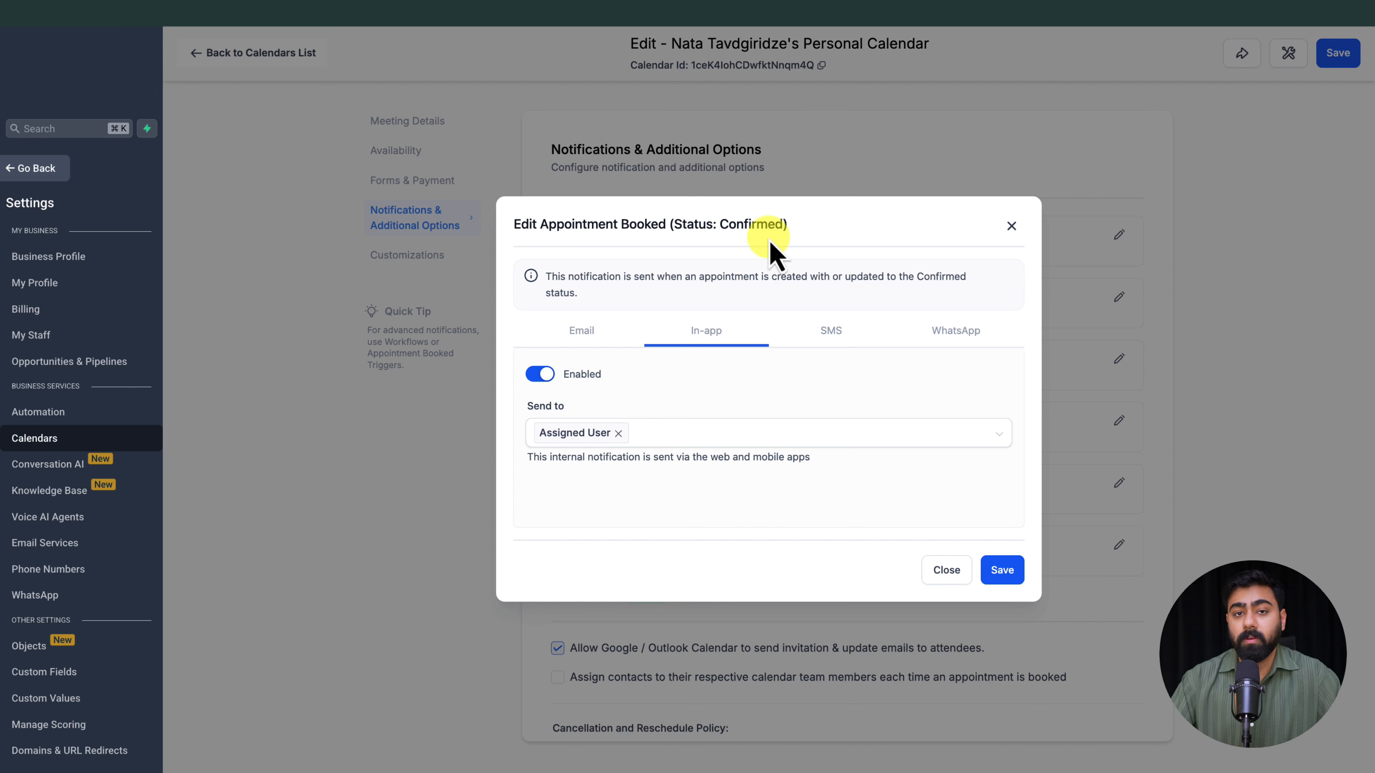
Step: Enable the SMS channel for confirmed appointments, check the Contact message's template and custom value options, and save the settings
left_click(831, 331)
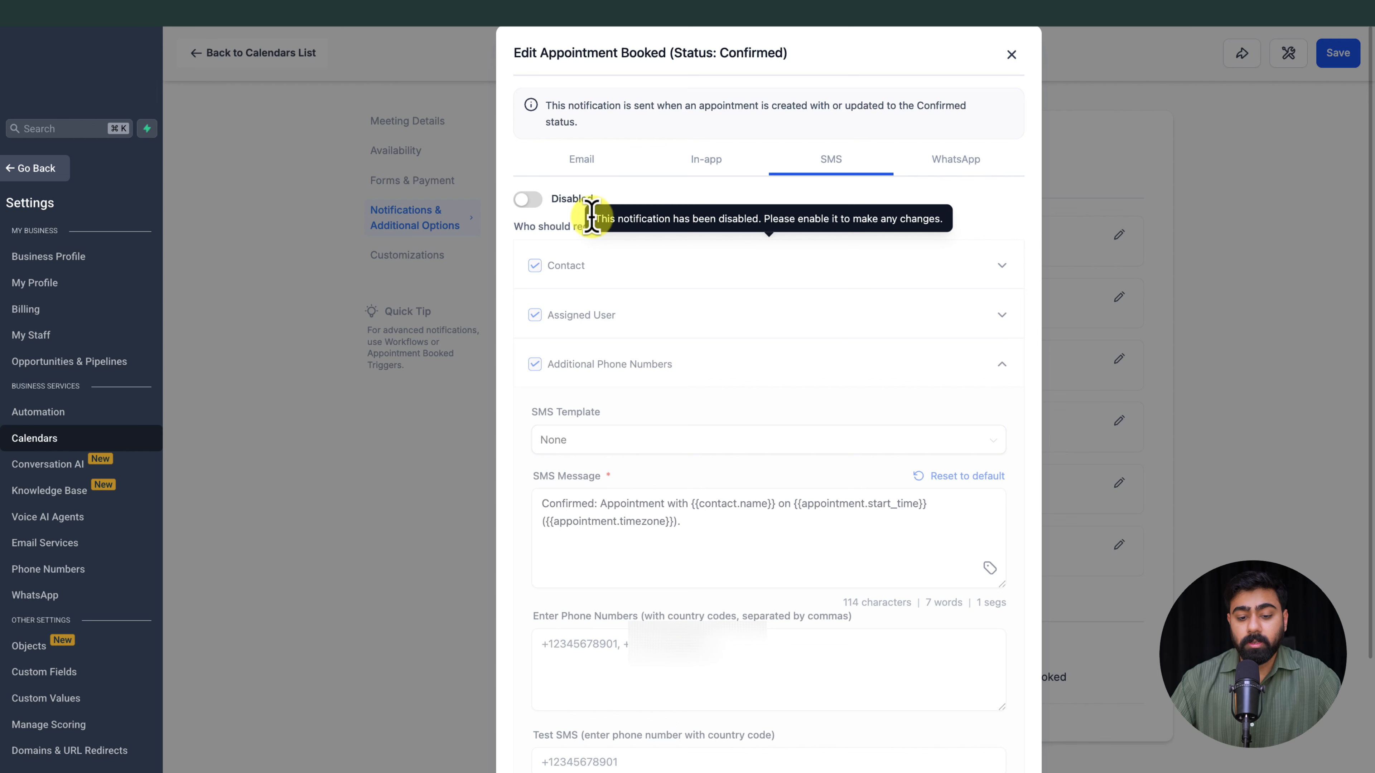
left_click(525, 205)
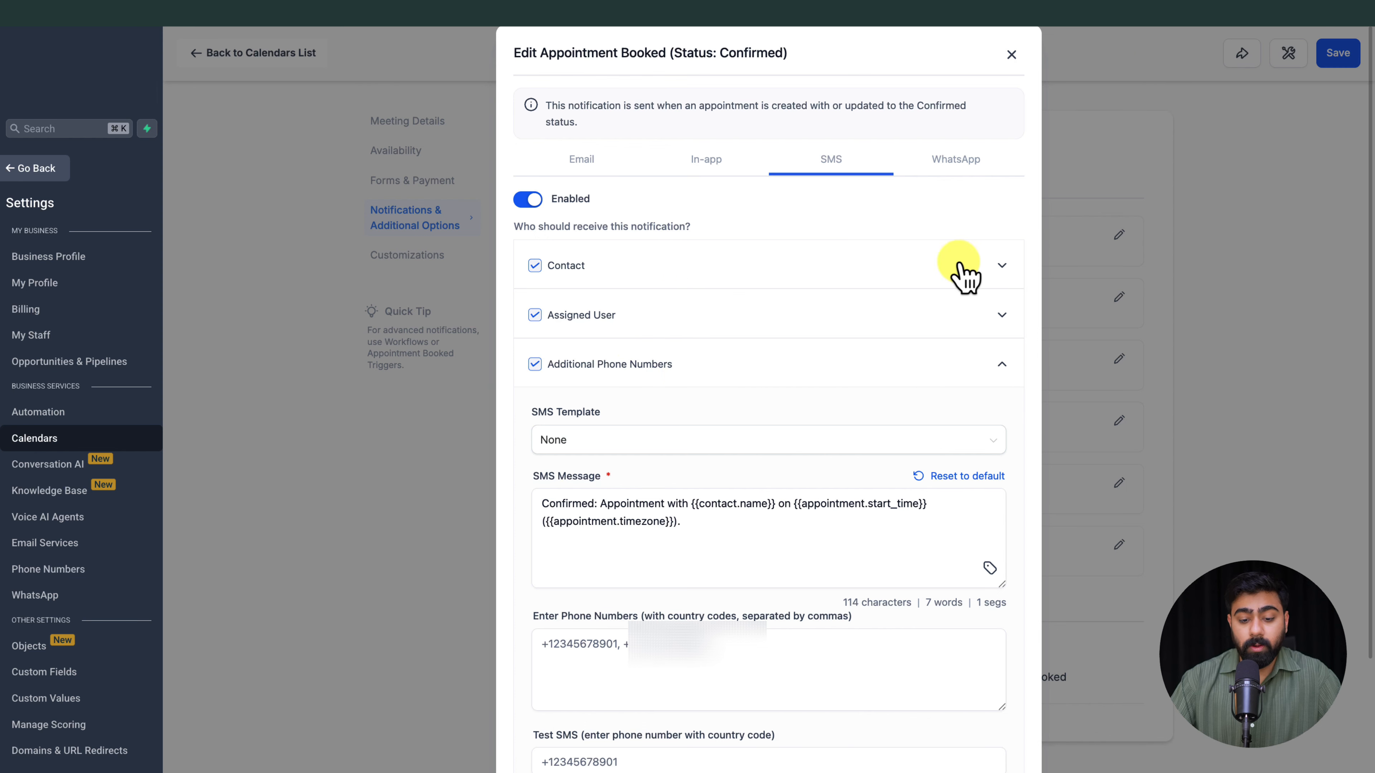
left_click(1010, 266)
scroll(758, 360, "down", 1)
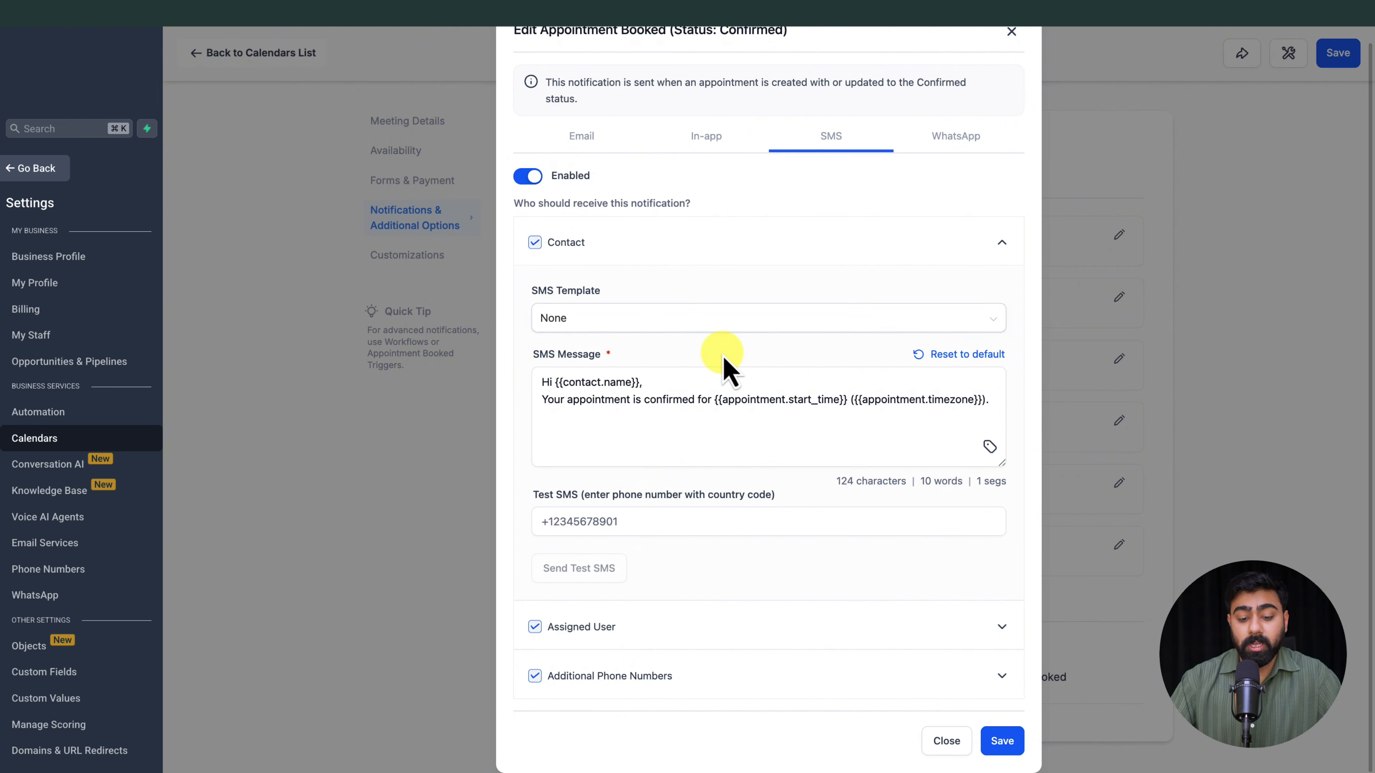
left_click(591, 325)
left_click(714, 299)
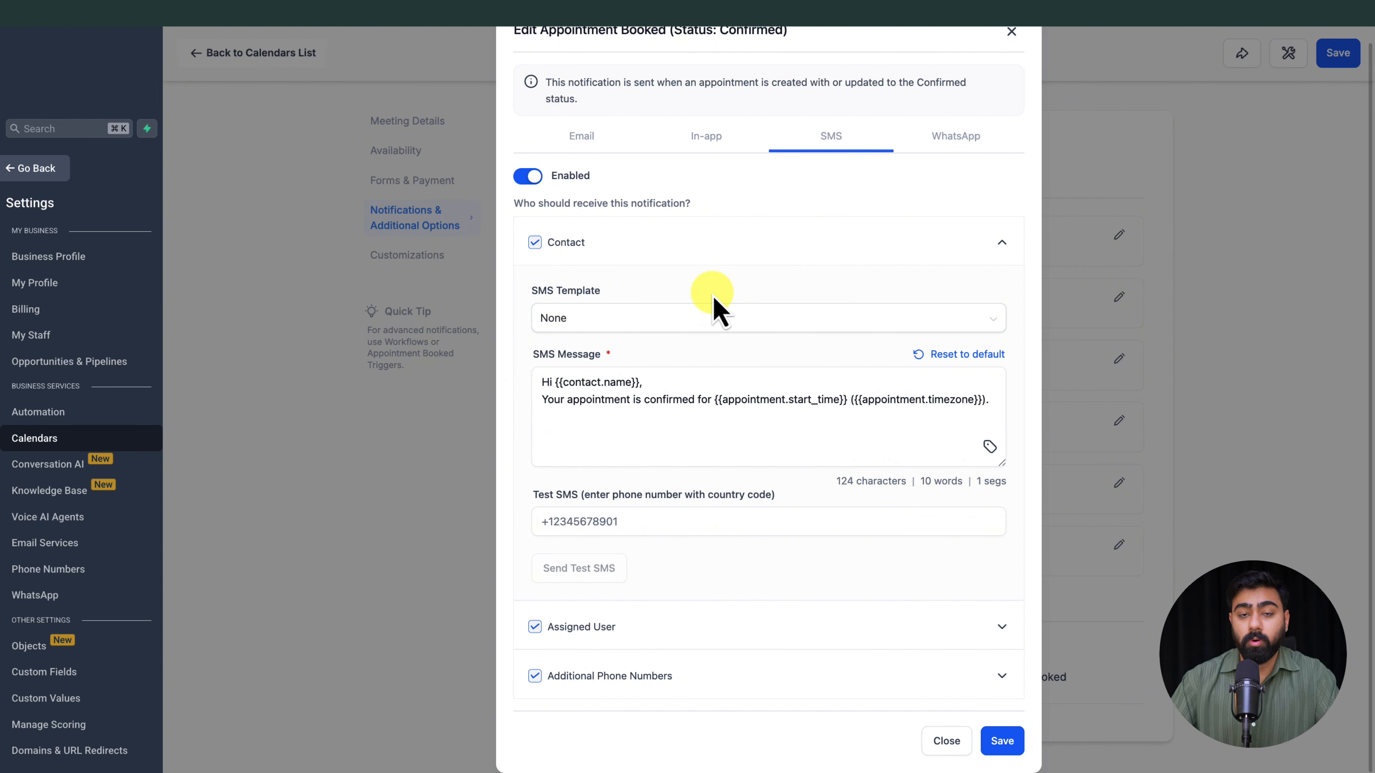
left_click(636, 412)
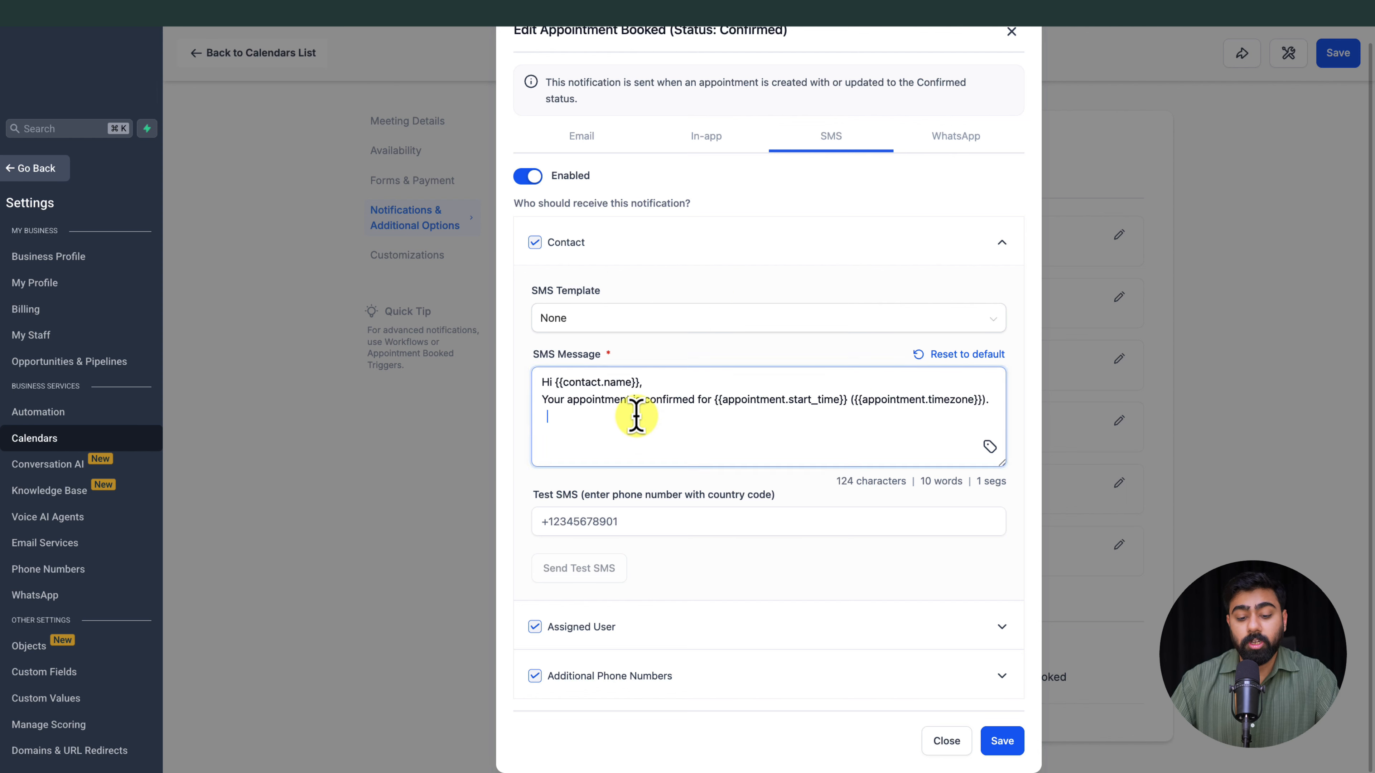
left_click(990, 447)
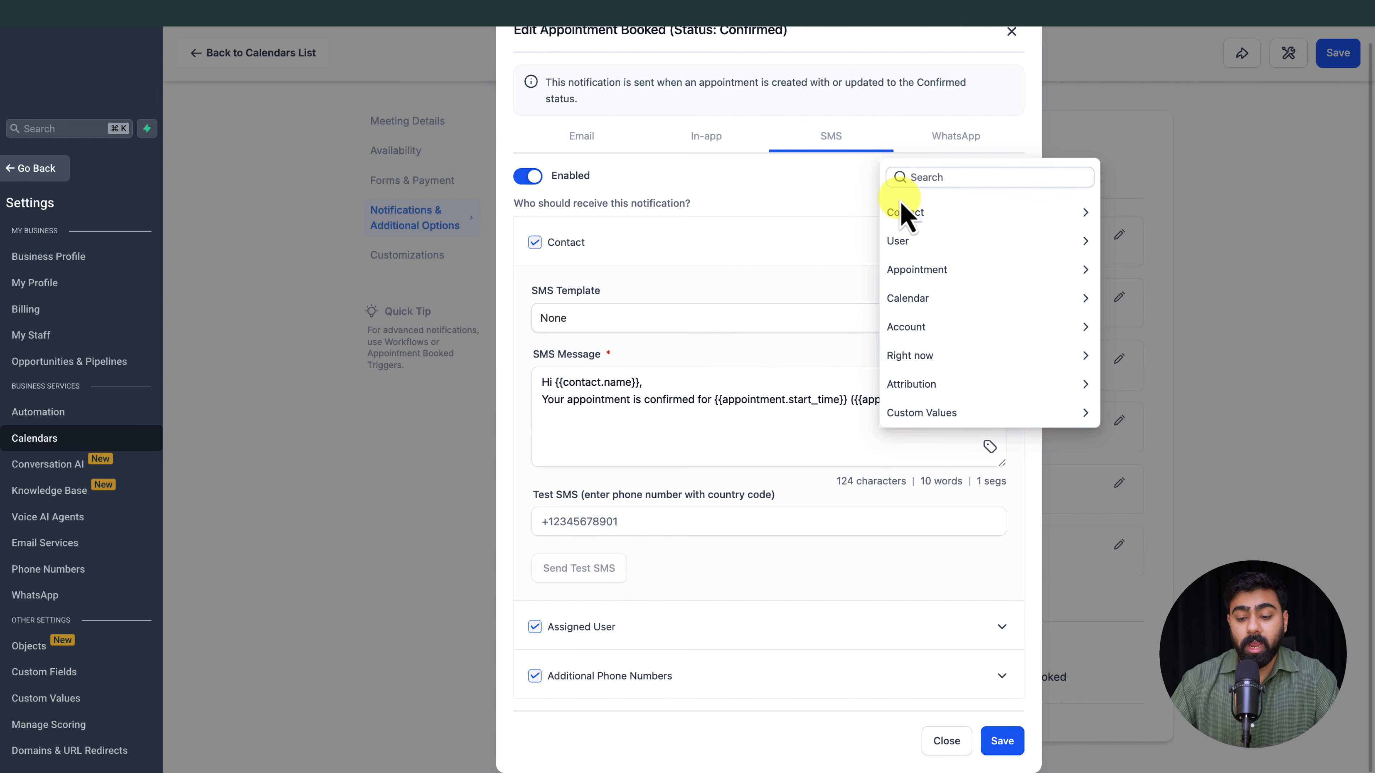
left_click(780, 264)
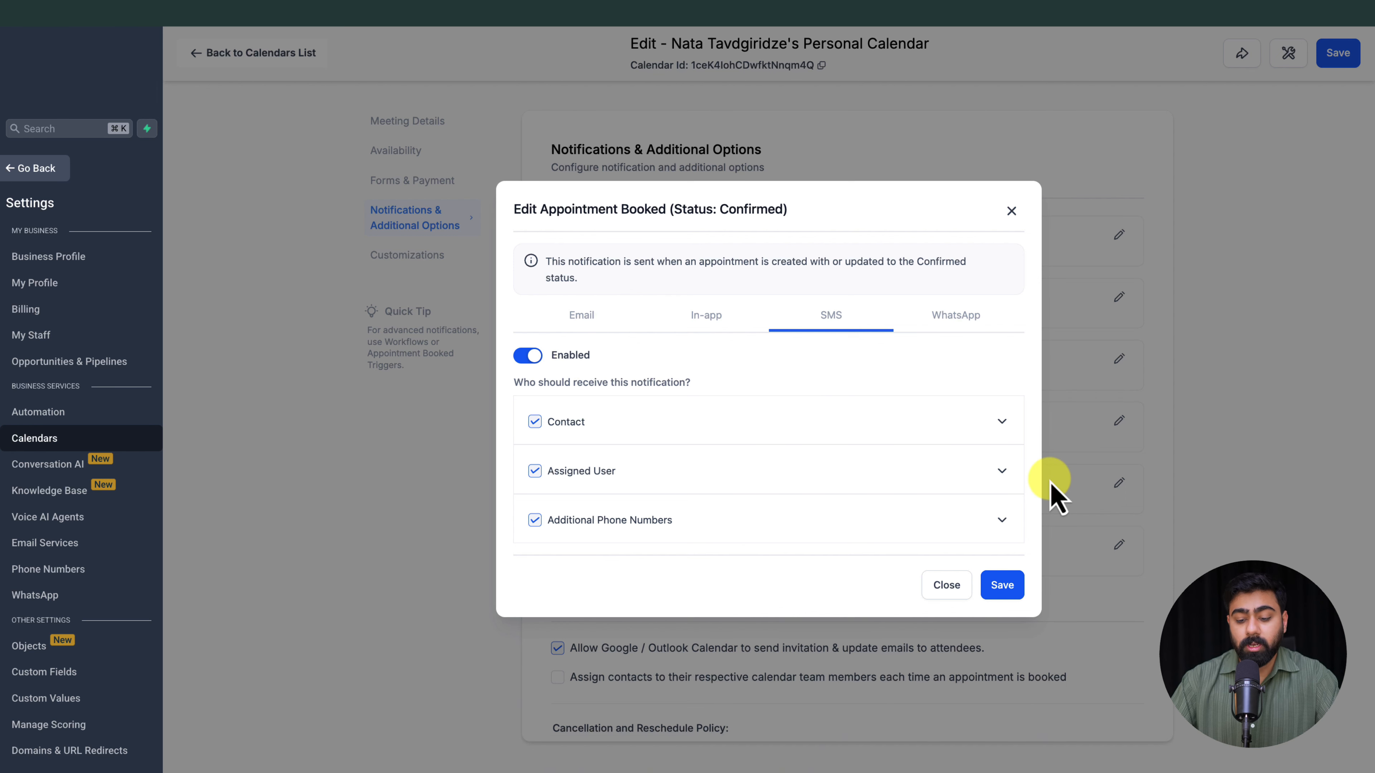
left_click(1002, 585)
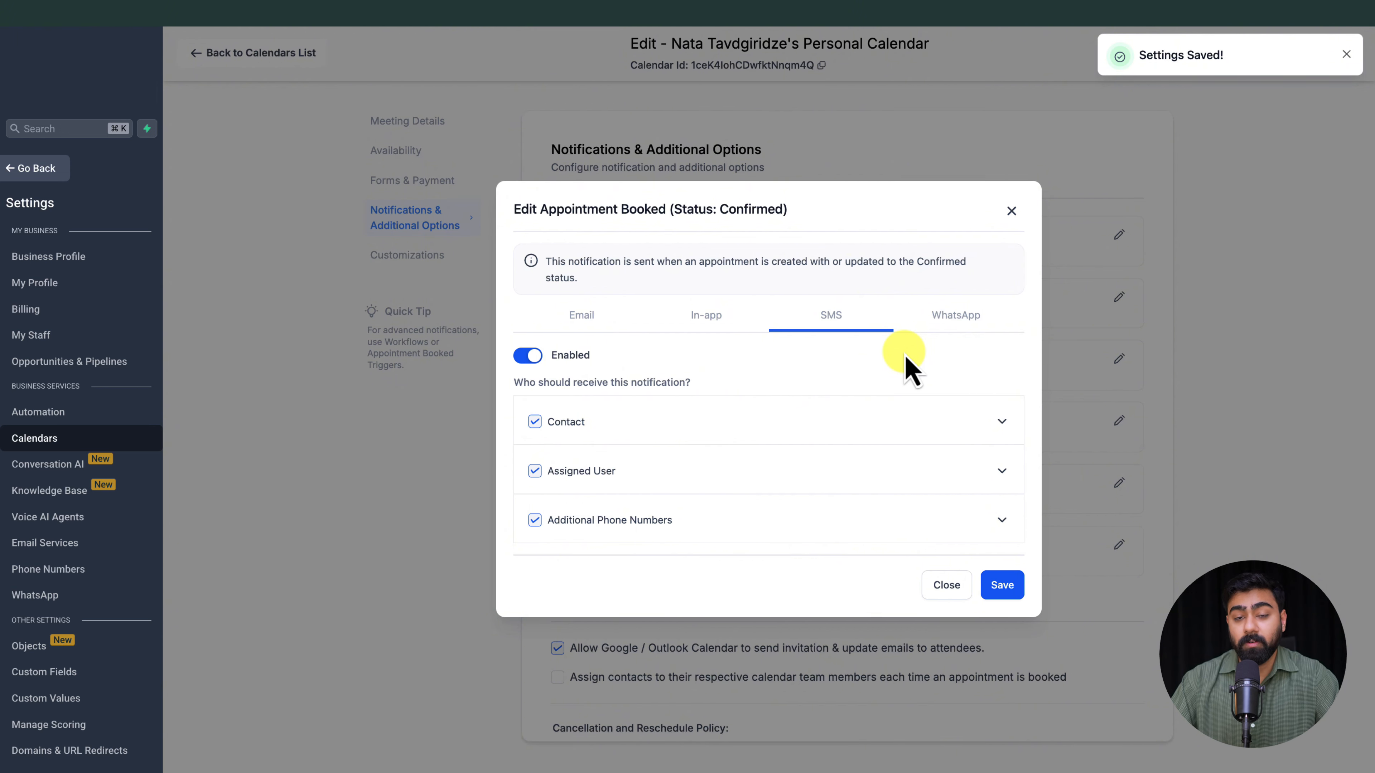
Step: Enable the WhatsApp channel for confirmed appointments, keep the Contact template calendar_notification_appointment_confirmed_contact_1, then save and close the notification
left_click(957, 322)
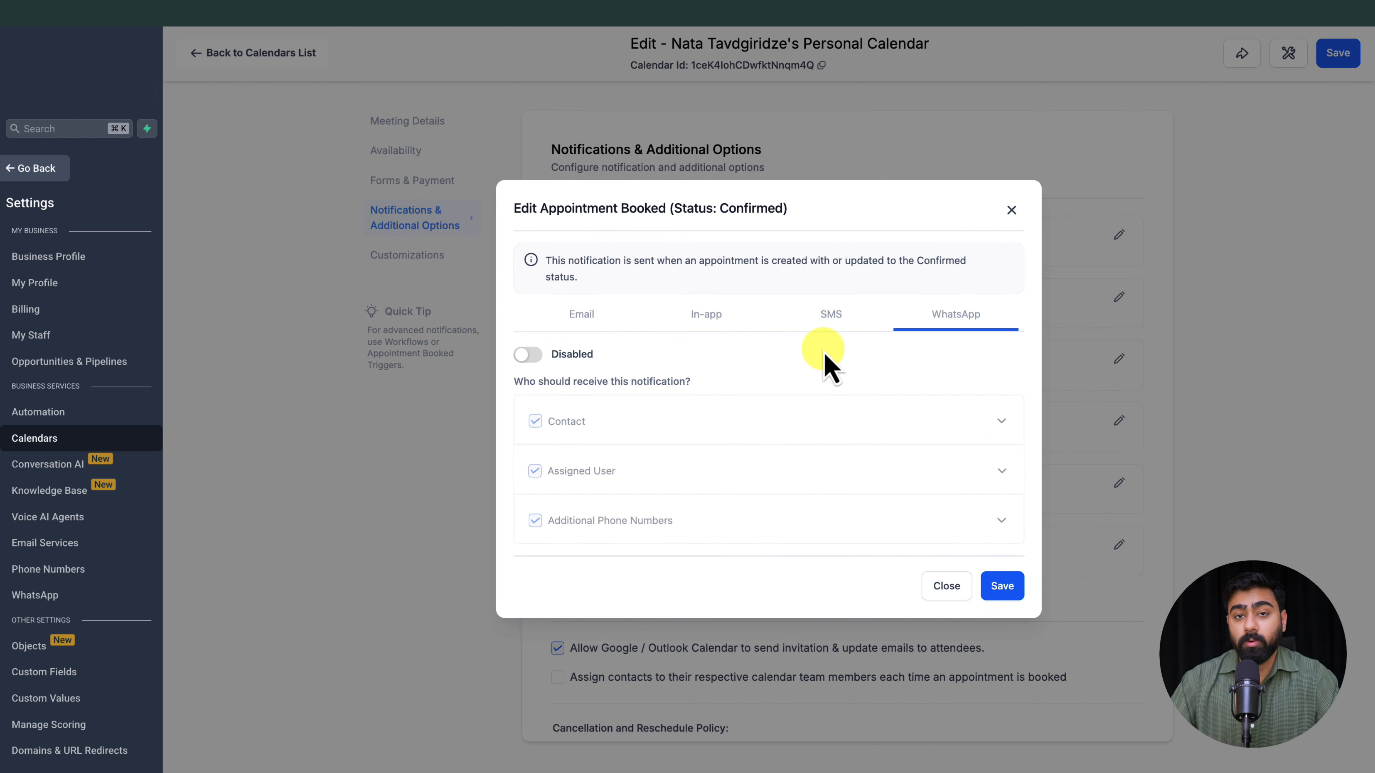
left_click(530, 356)
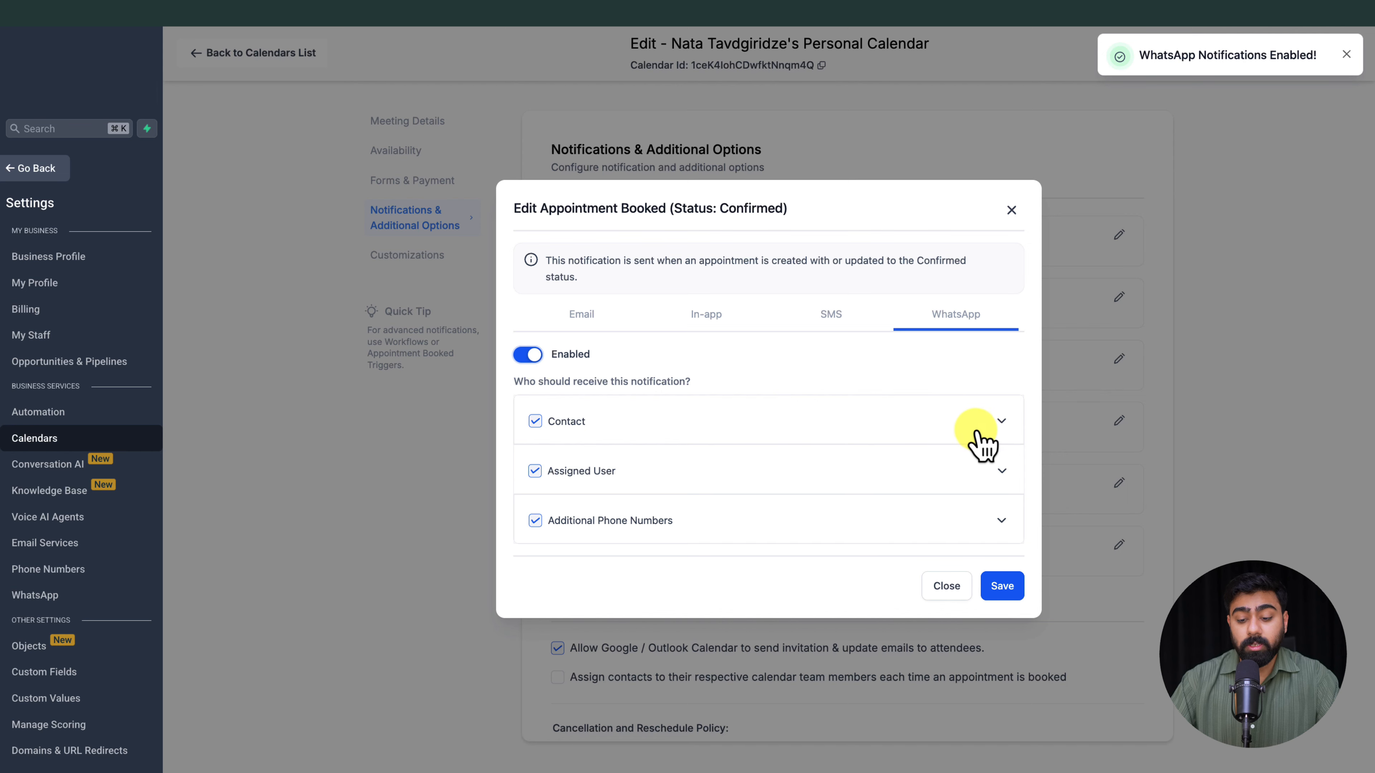
left_click(996, 421)
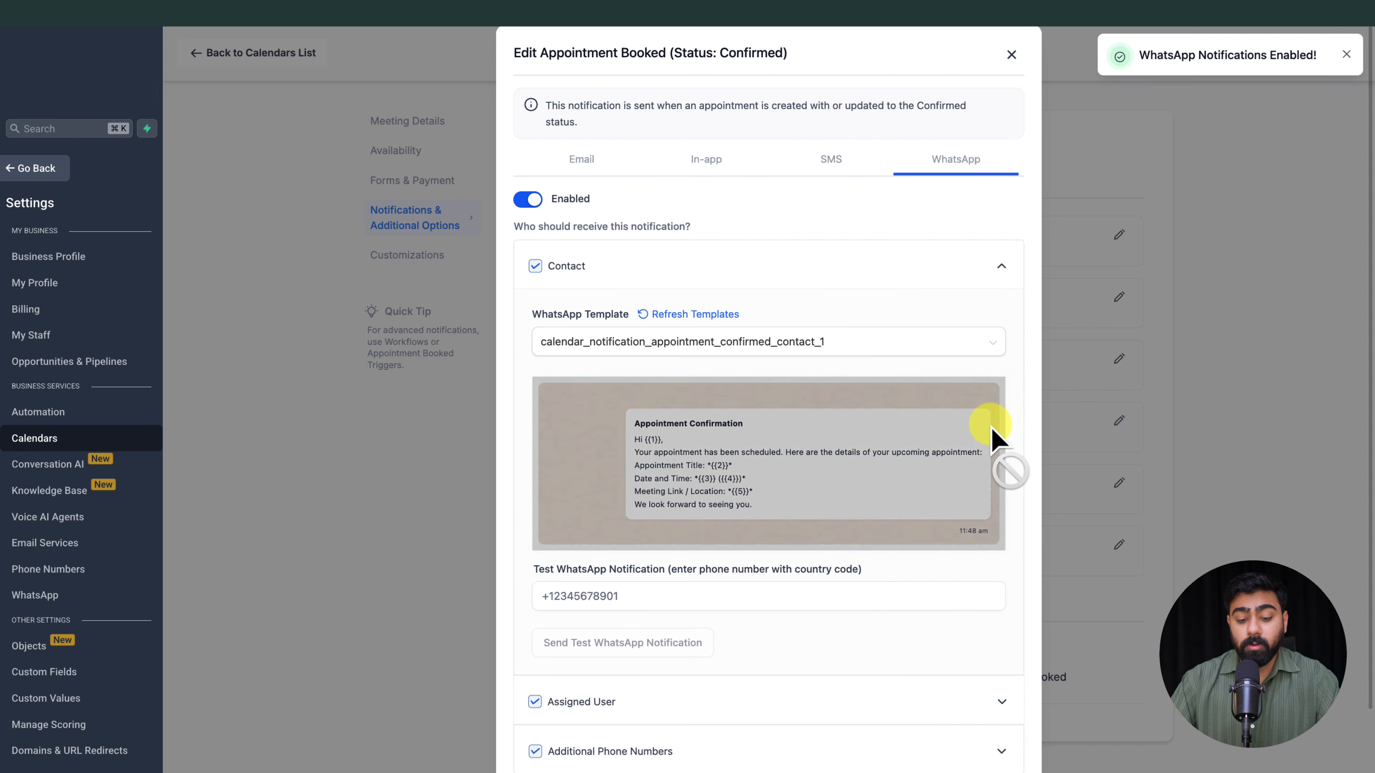
left_click(667, 341)
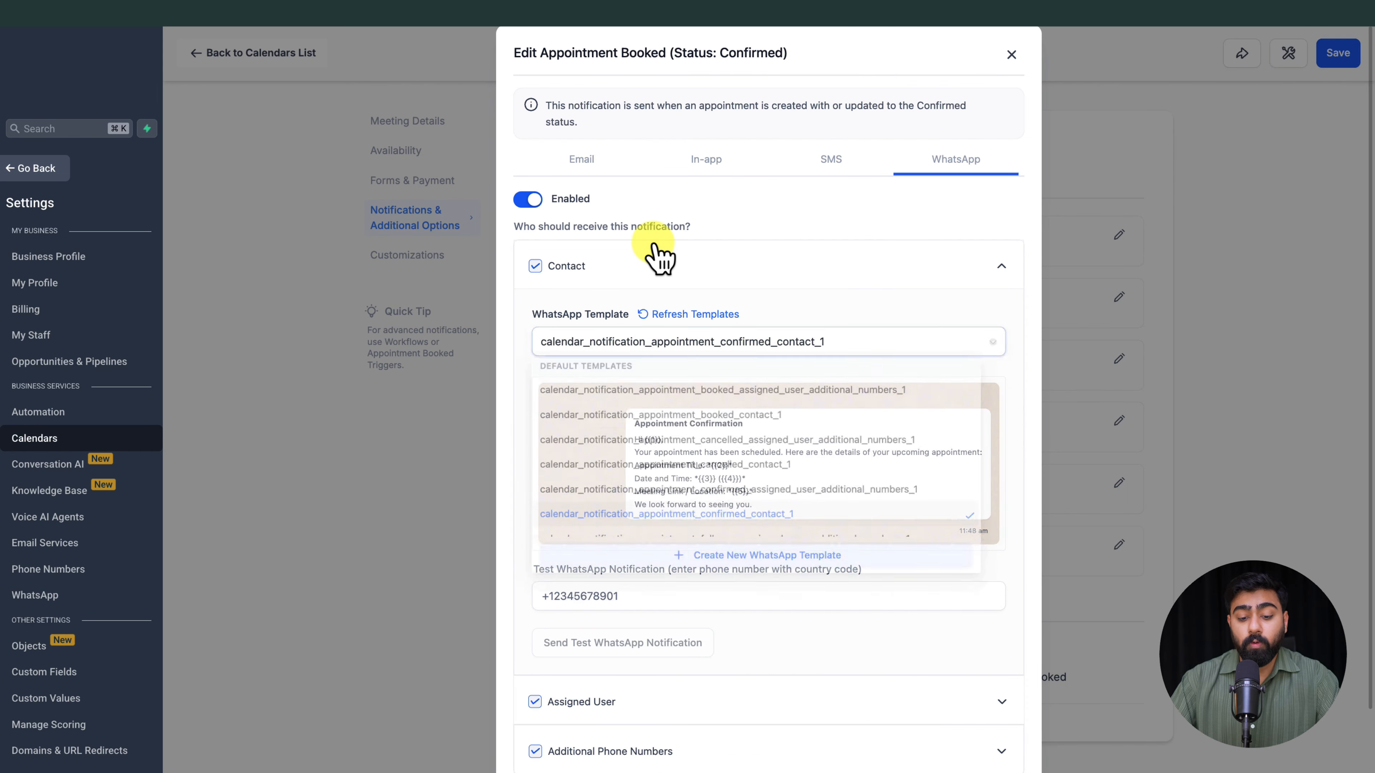
left_click(670, 347)
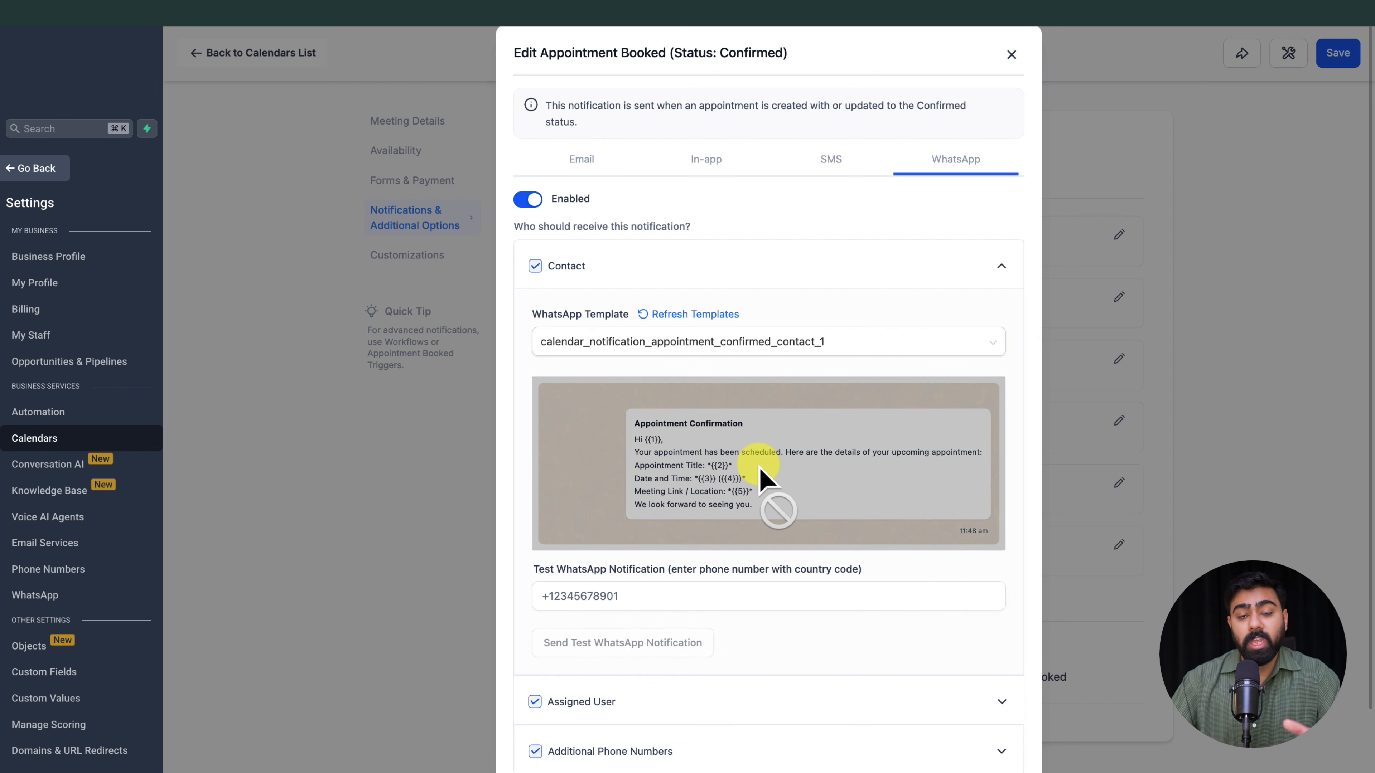
scroll(844, 408, "down", 2)
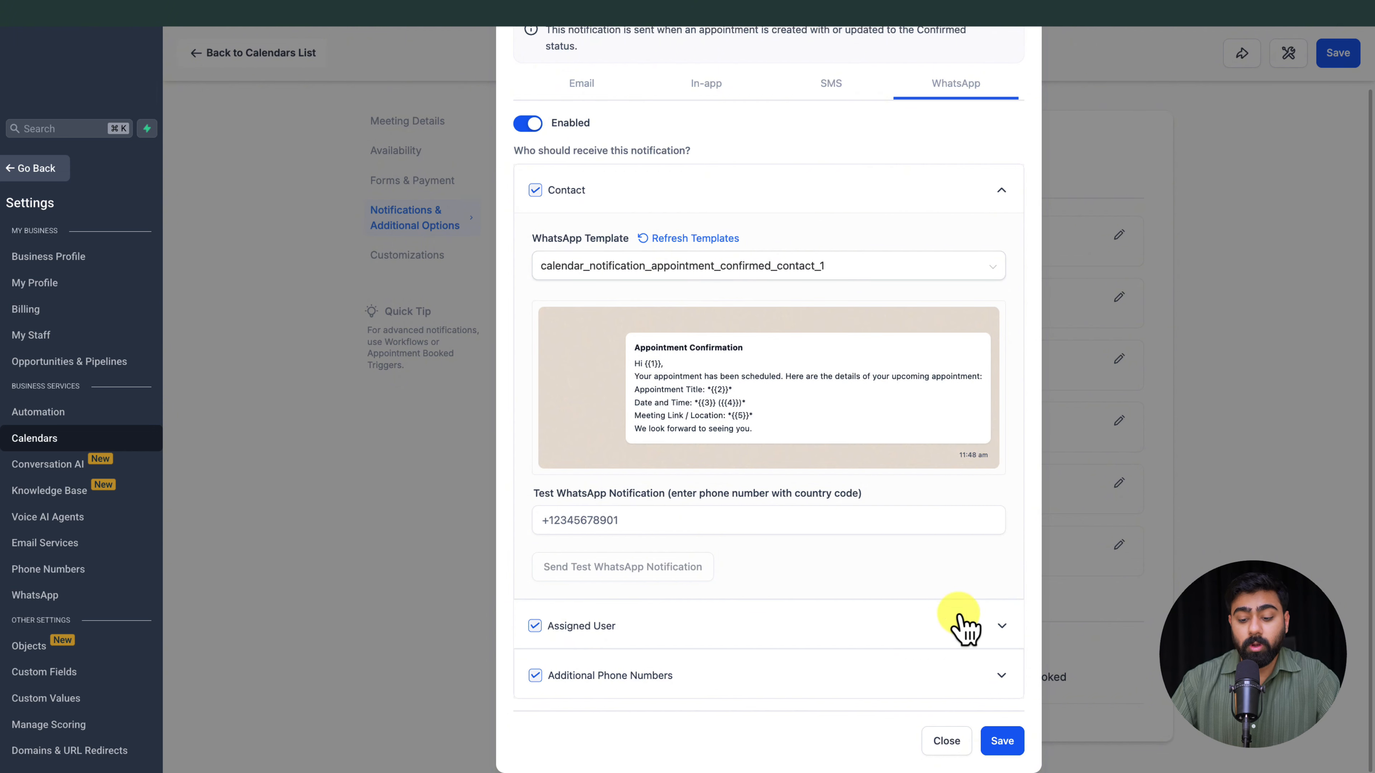
left_click(1002, 741)
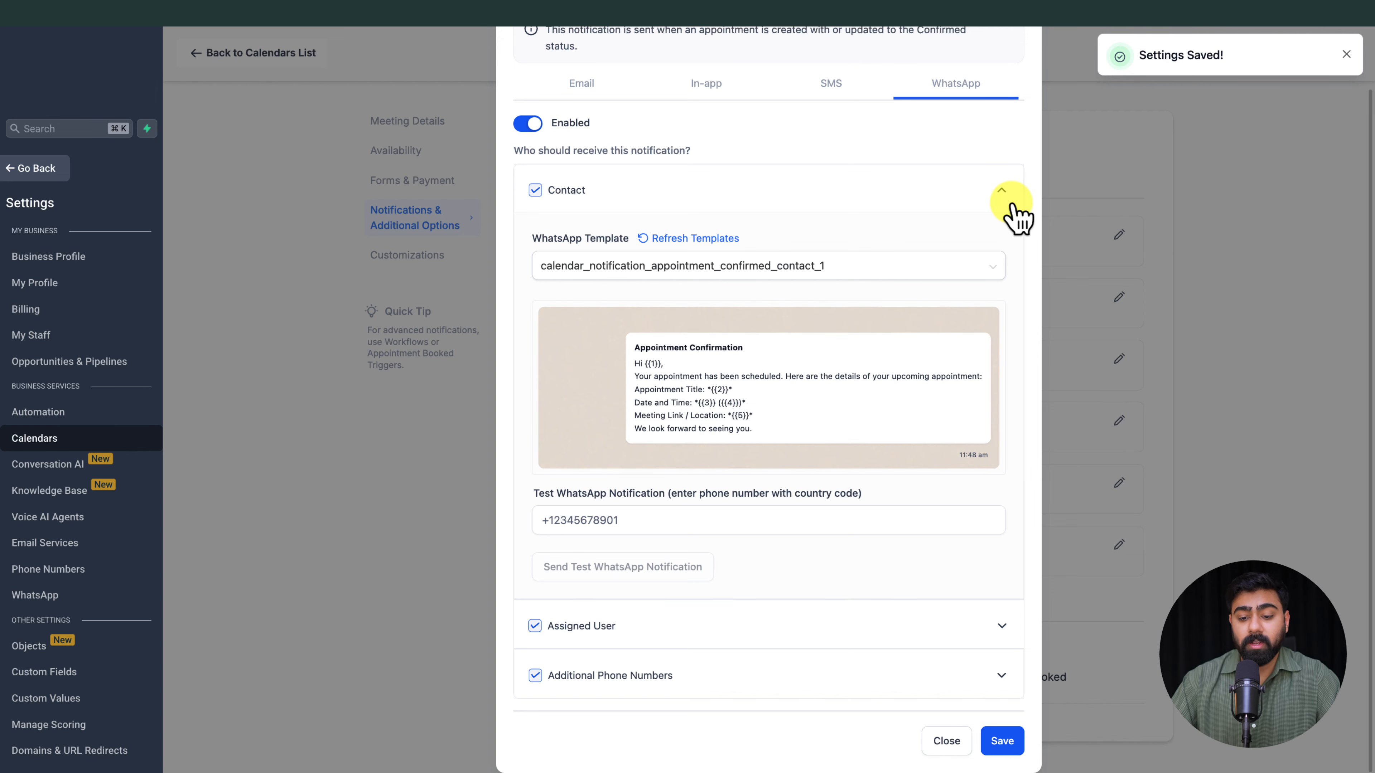
scroll(1013, 201, "up", 3)
left_click(1015, 54)
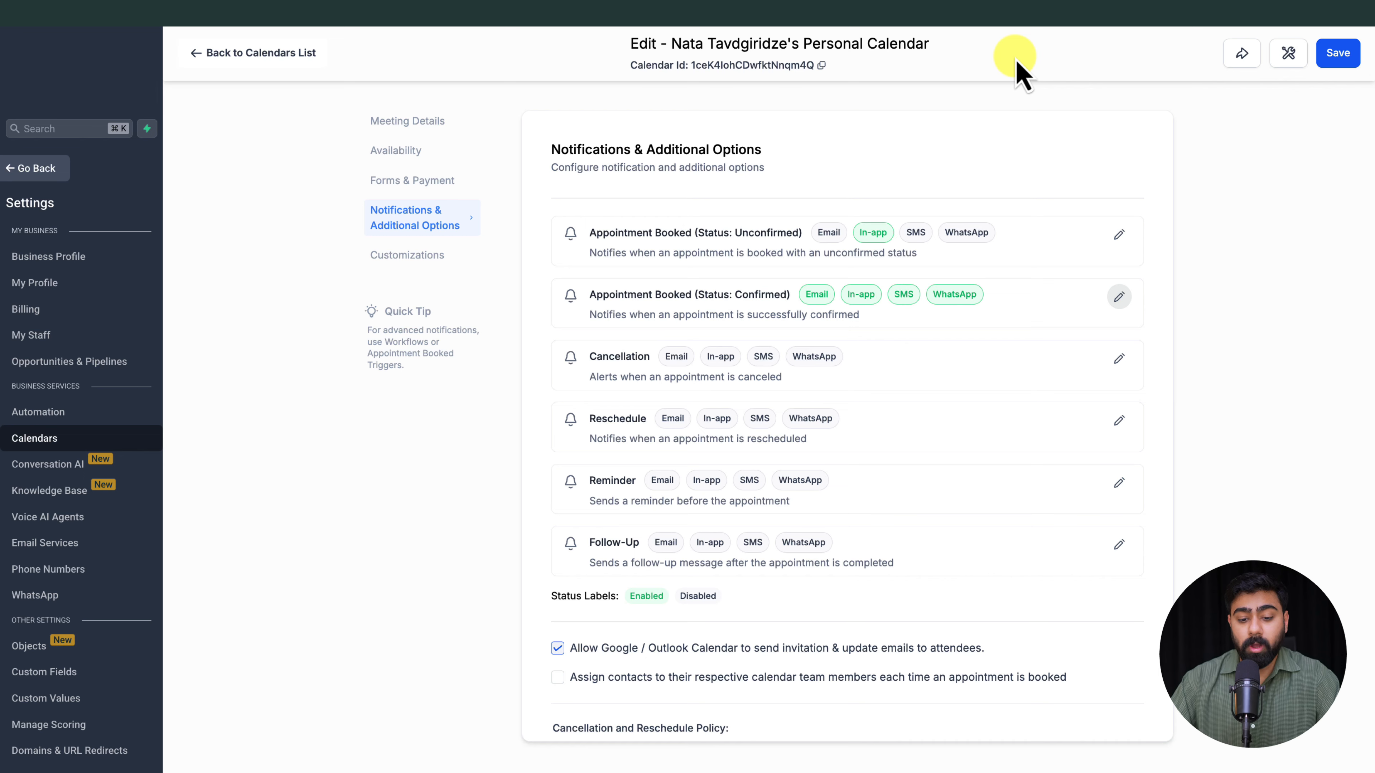
Step: Enable the email channel of the Cancellation notification, save it and close its settings
scroll(1109, 278, "down", 2)
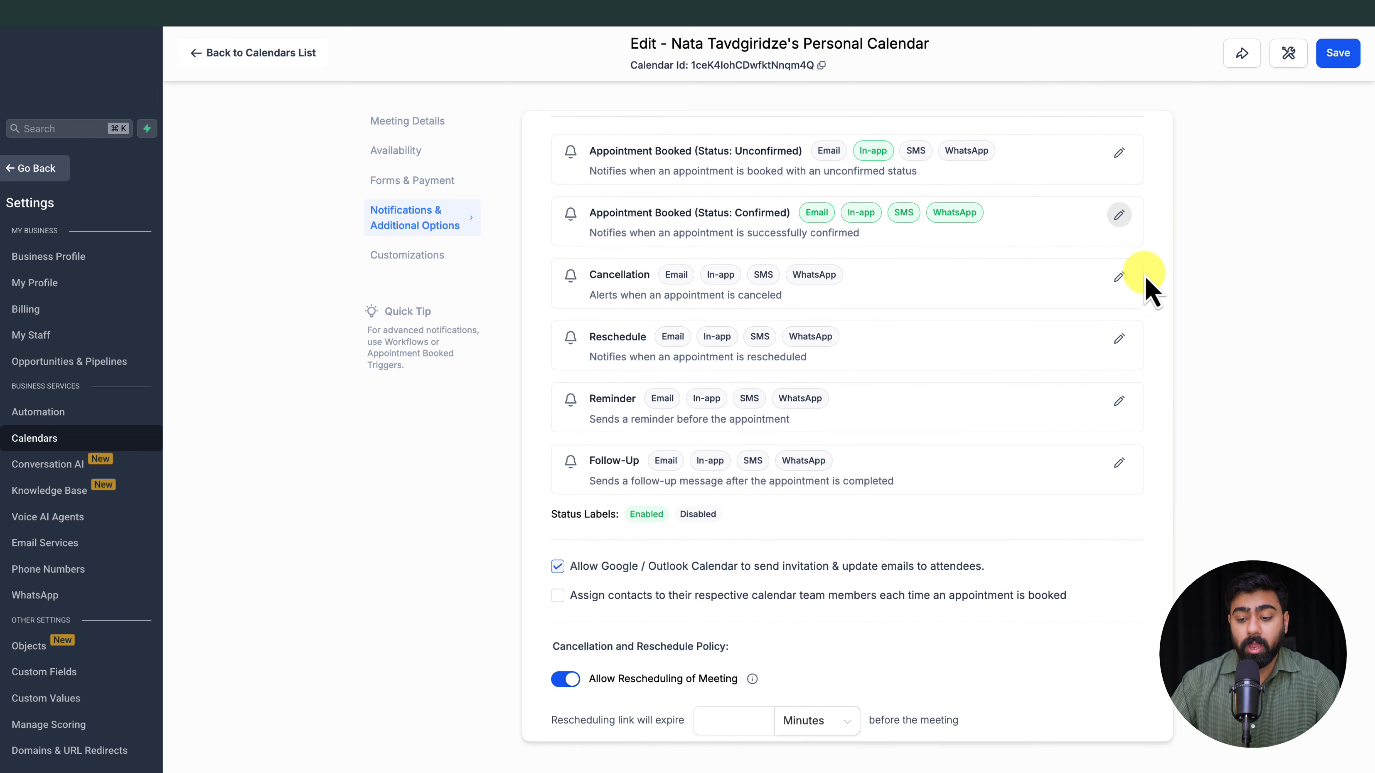
left_click(1118, 277)
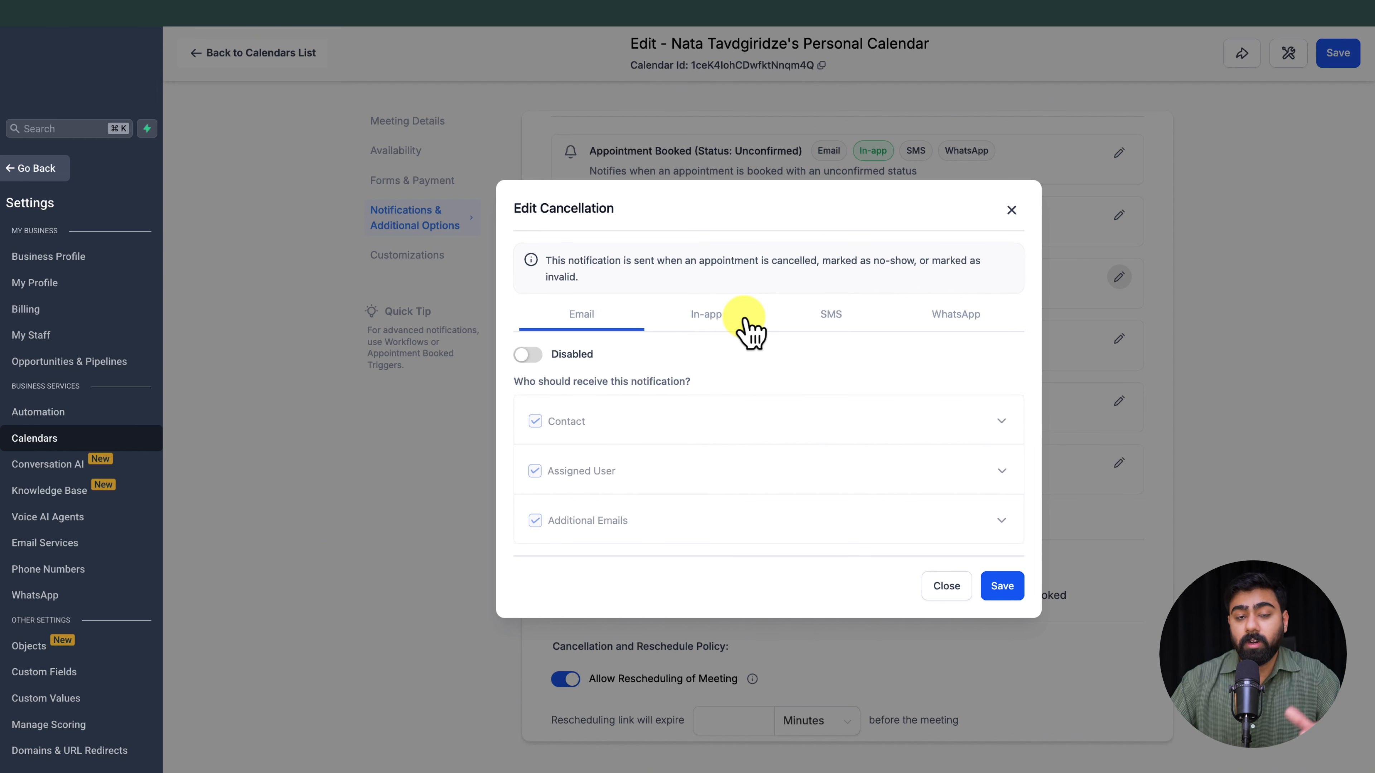
left_click(552, 373)
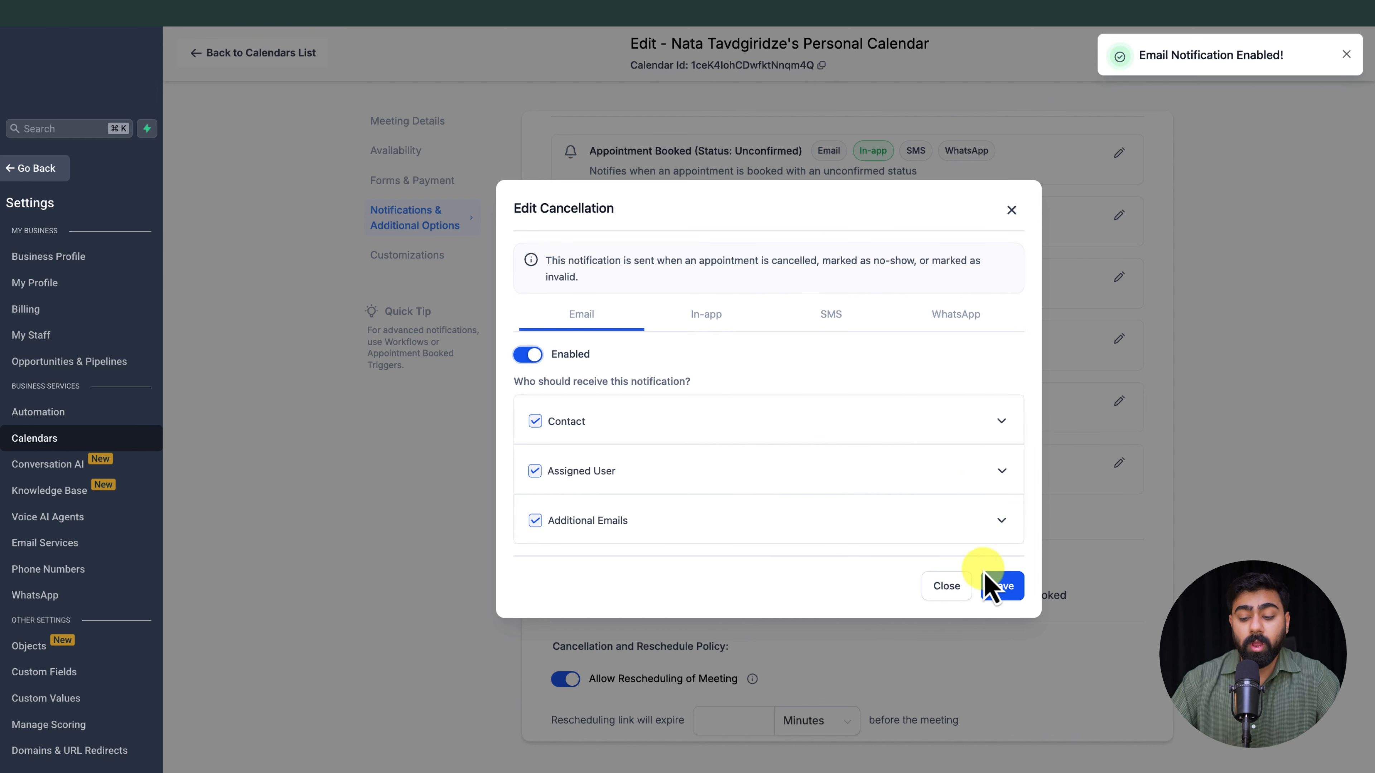
left_click(1002, 586)
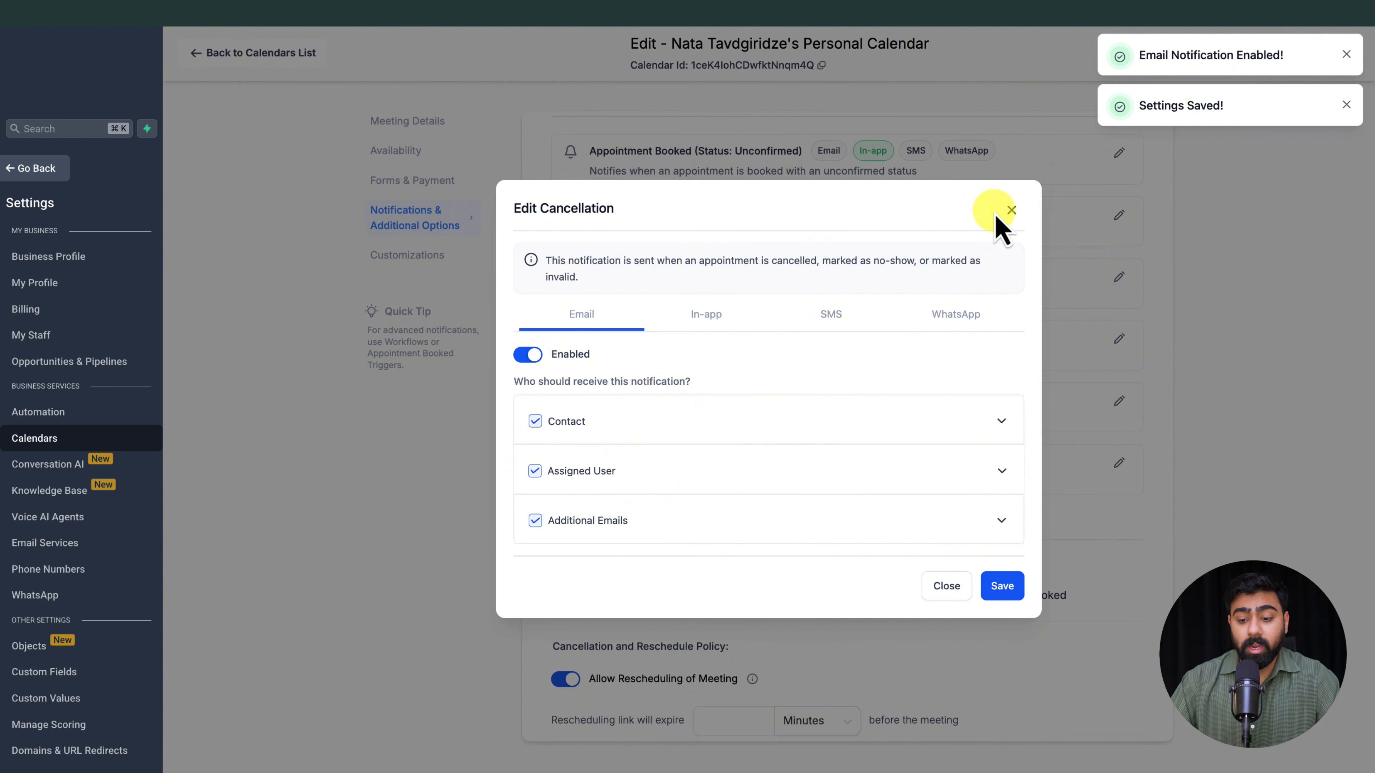
left_click(1011, 211)
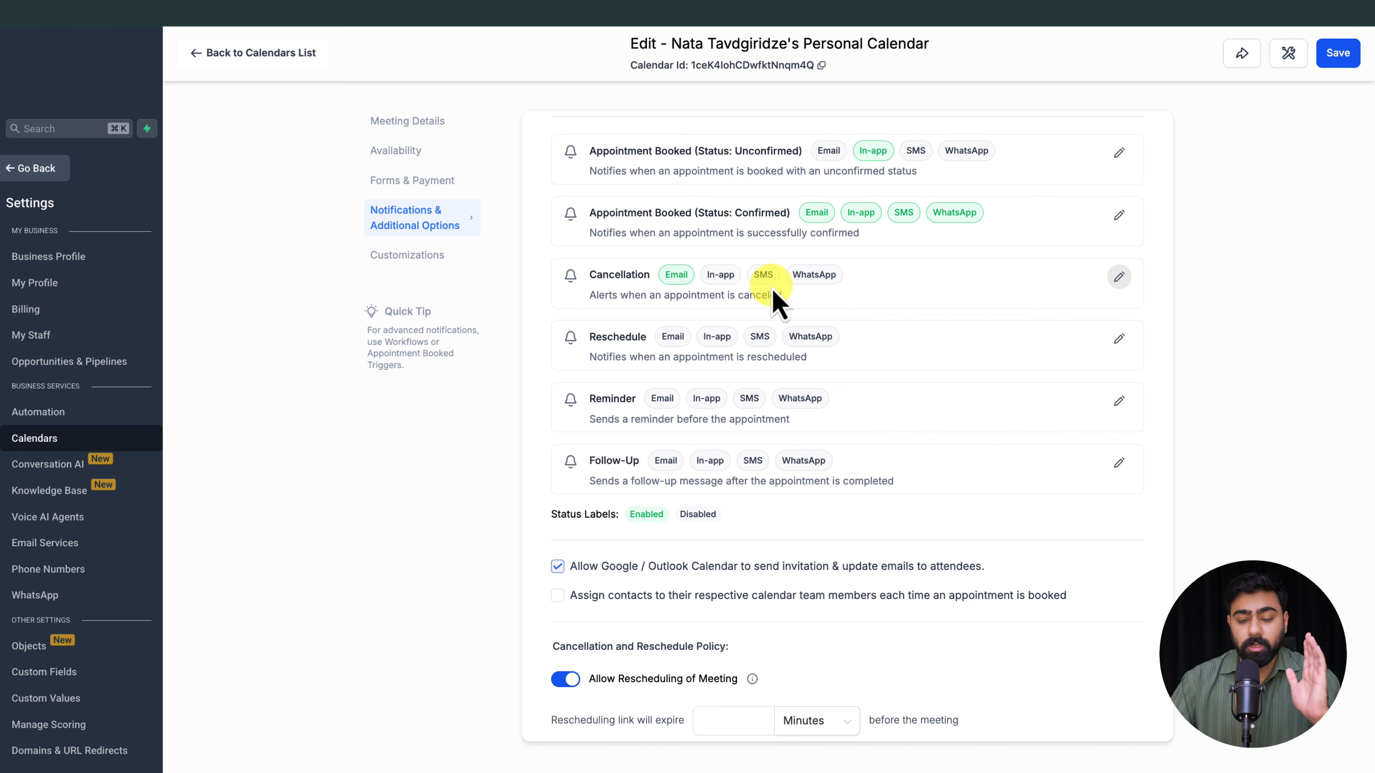
Step: Open the Reminder notification's settings and enable its email channel
scroll(774, 303, "up", 1)
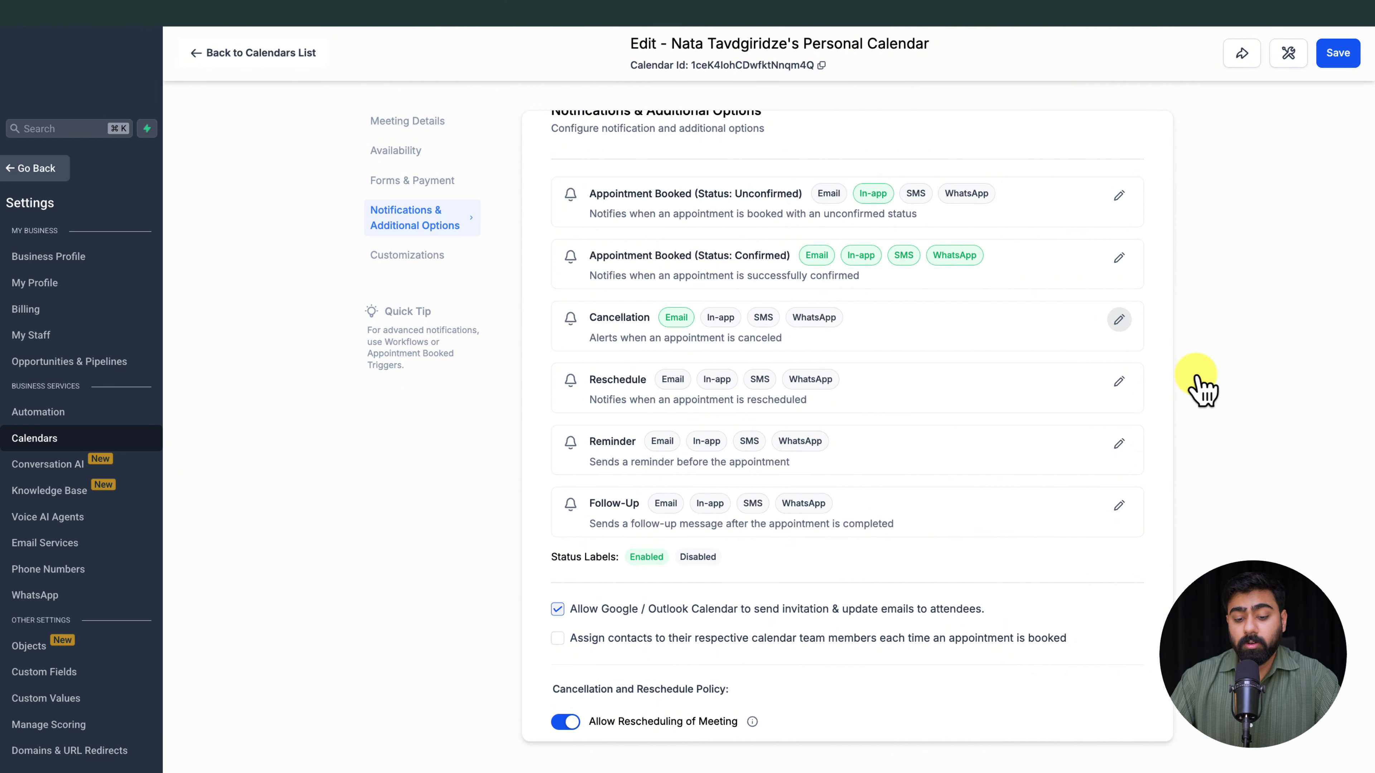
left_click(1119, 443)
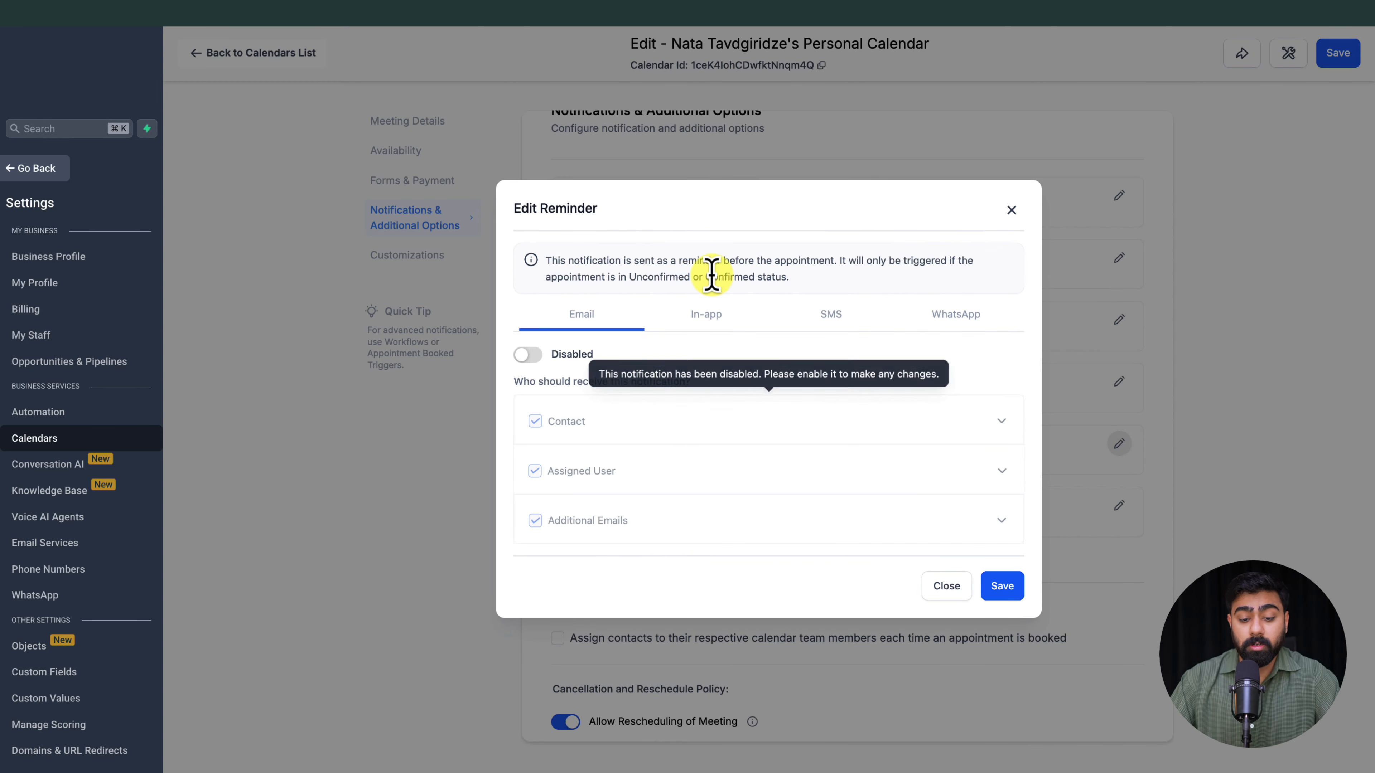
left_click(530, 355)
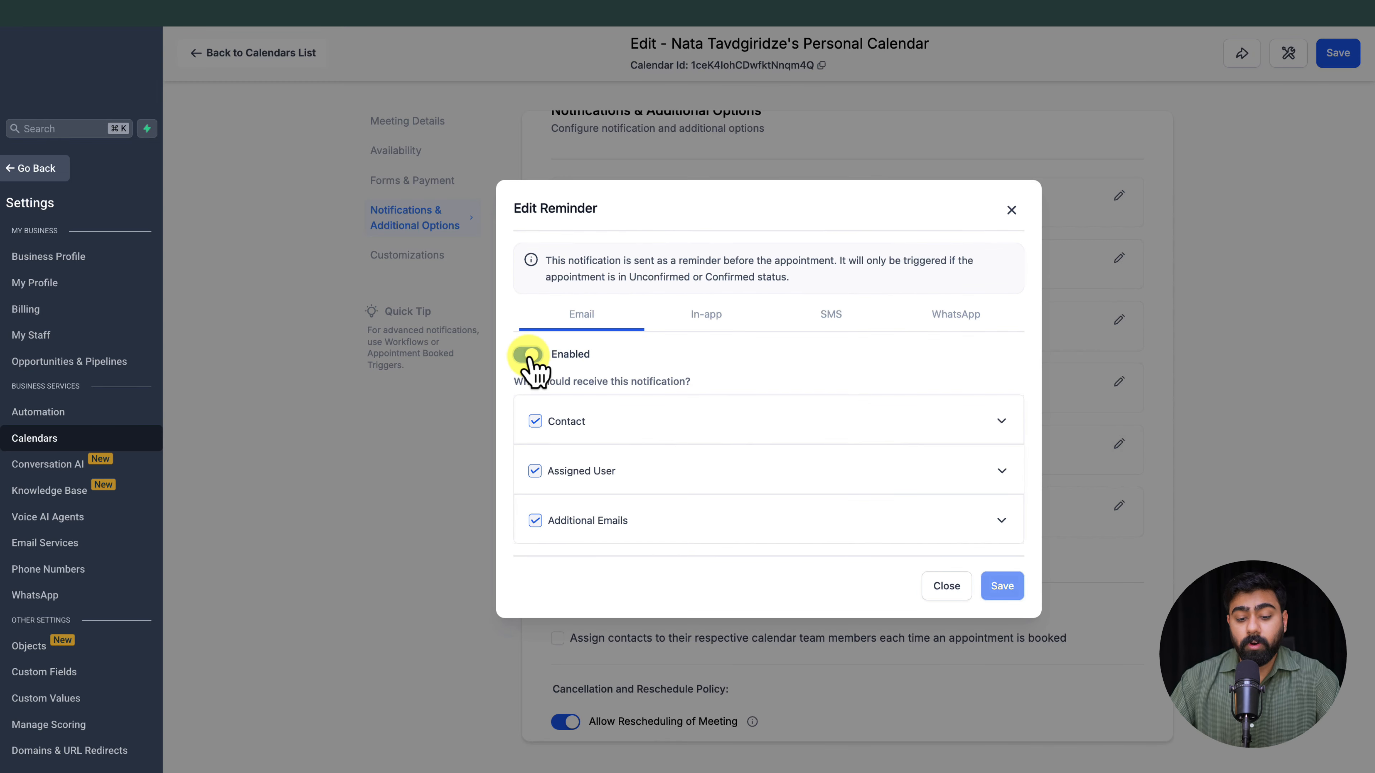
left_click(1002, 422)
scroll(737, 359, "down", 1)
left_click(568, 304)
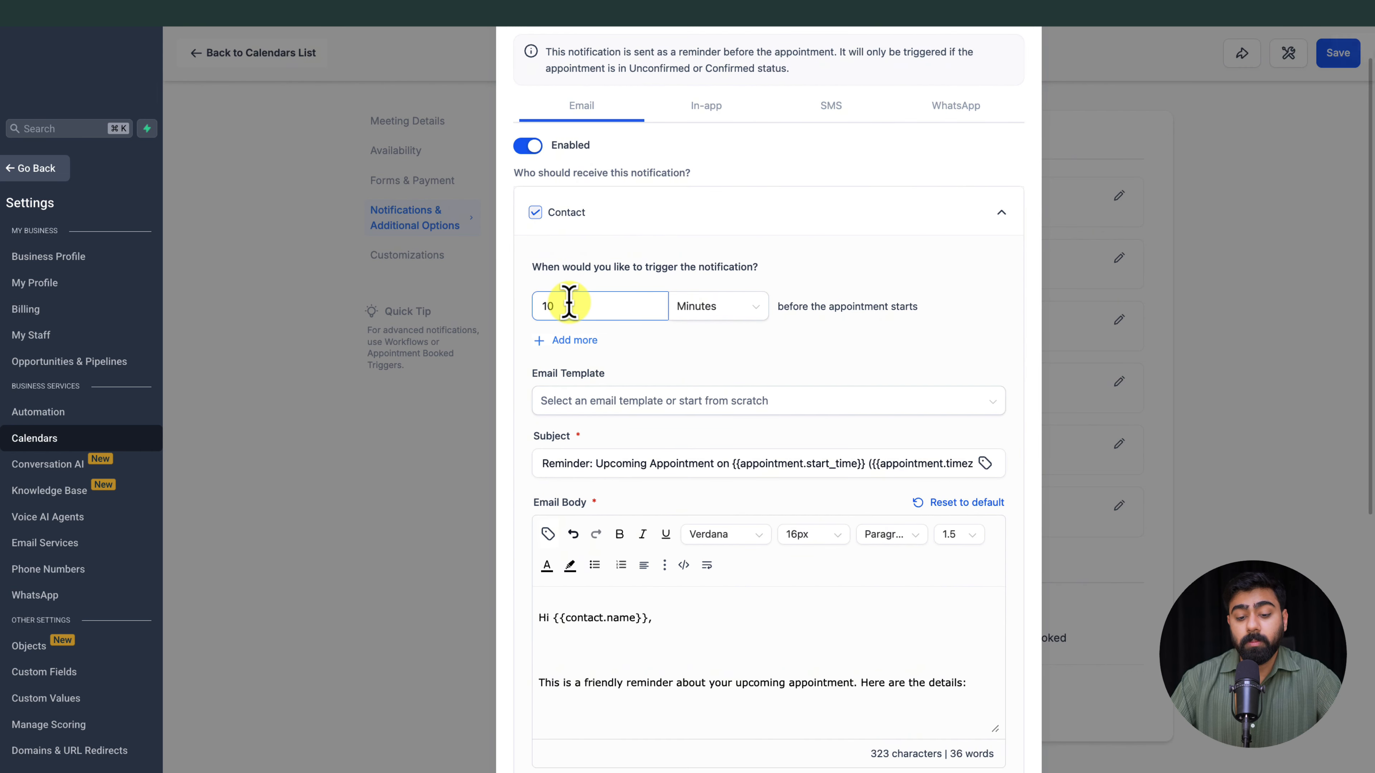
left_click(724, 319)
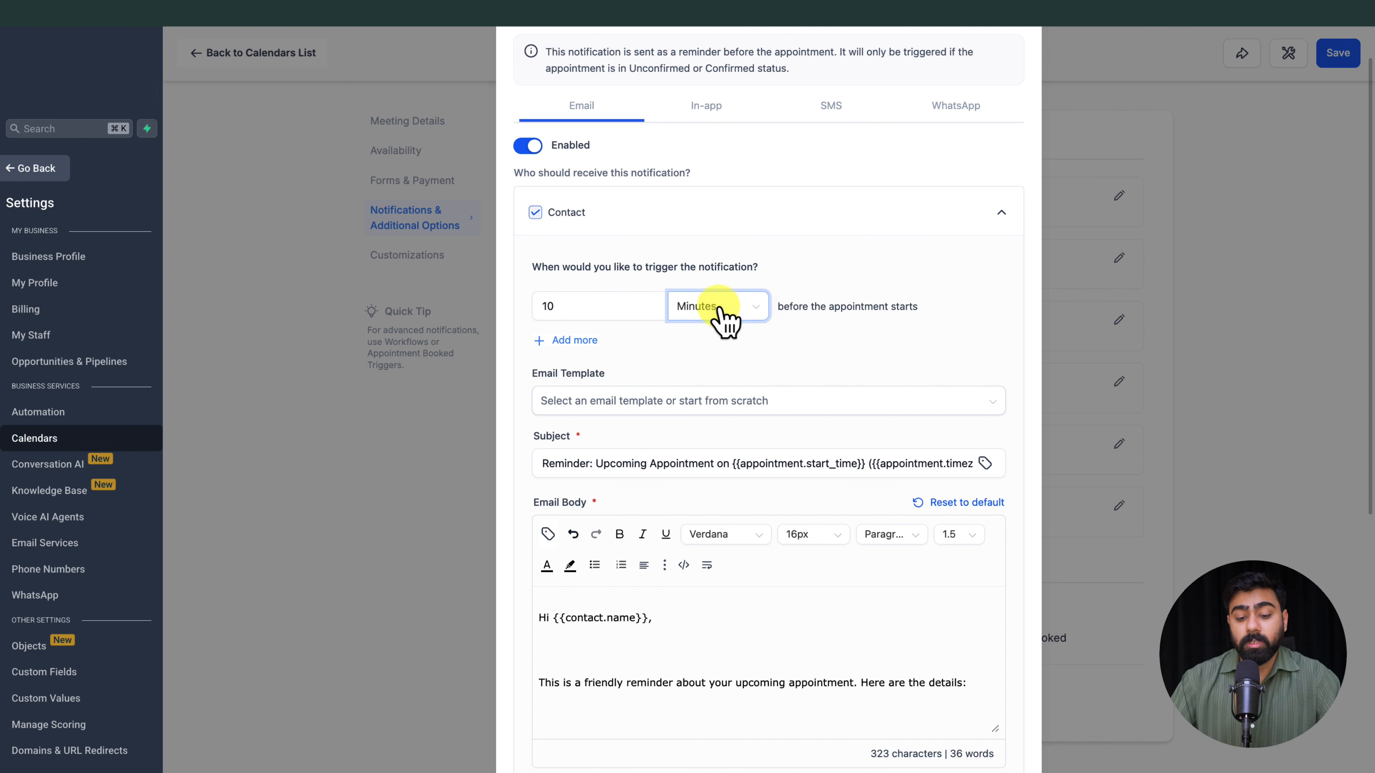
left_click(714, 393)
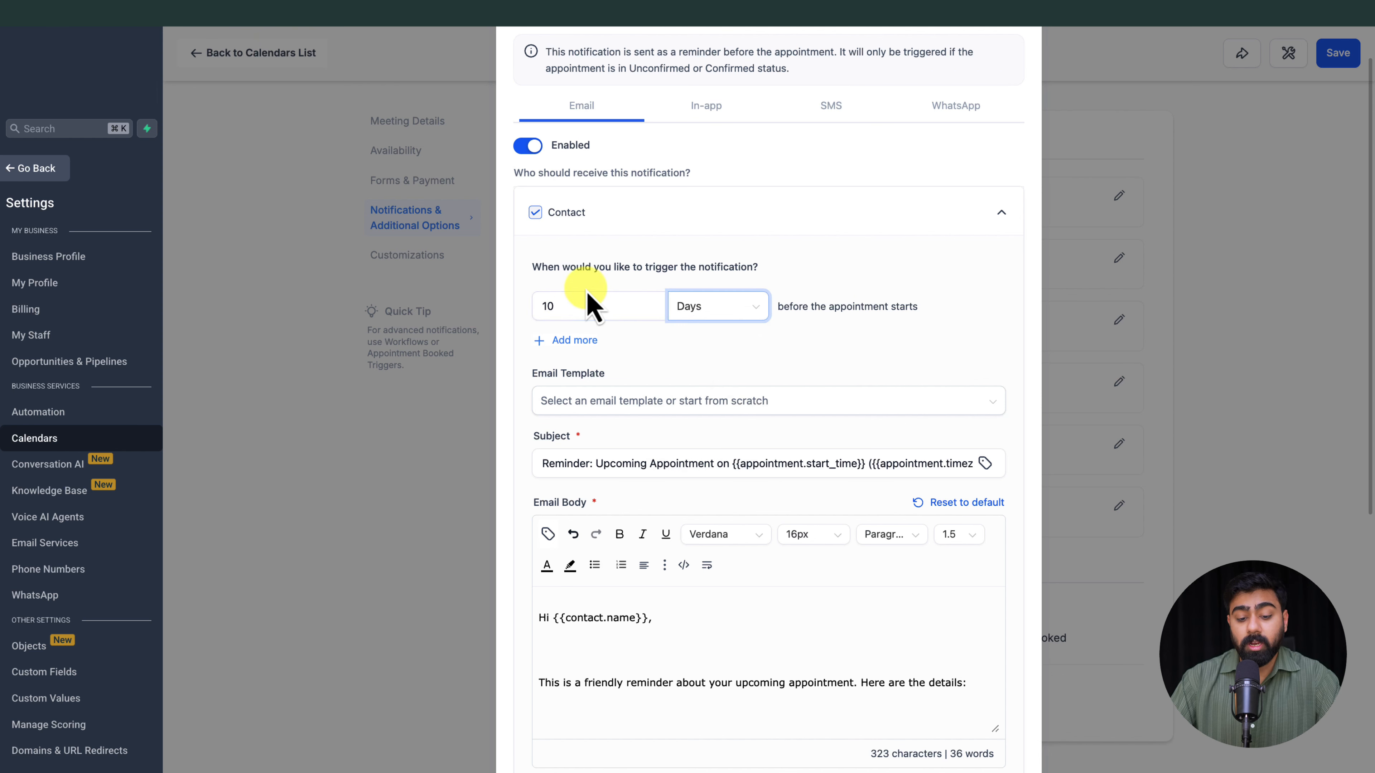
left_click(559, 301)
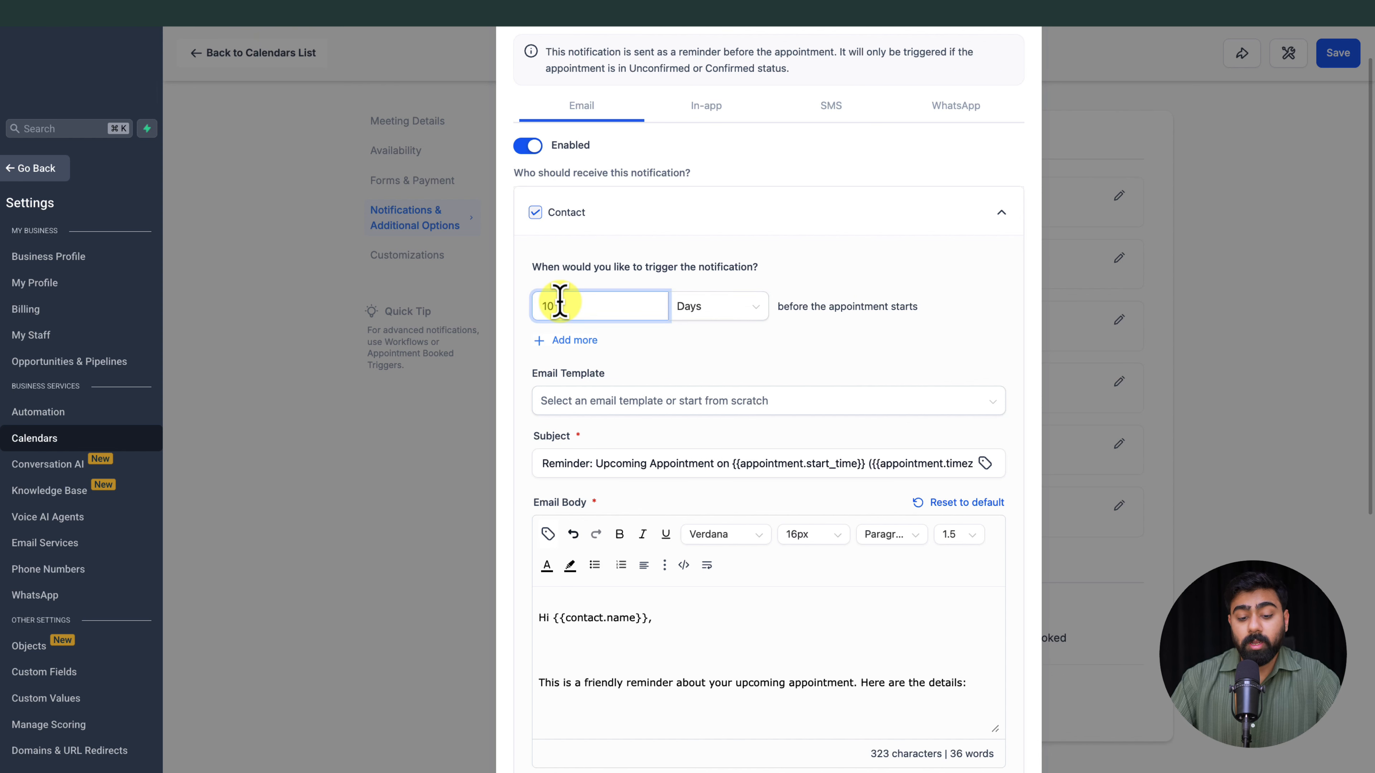
left_click(574, 340)
left_click(692, 357)
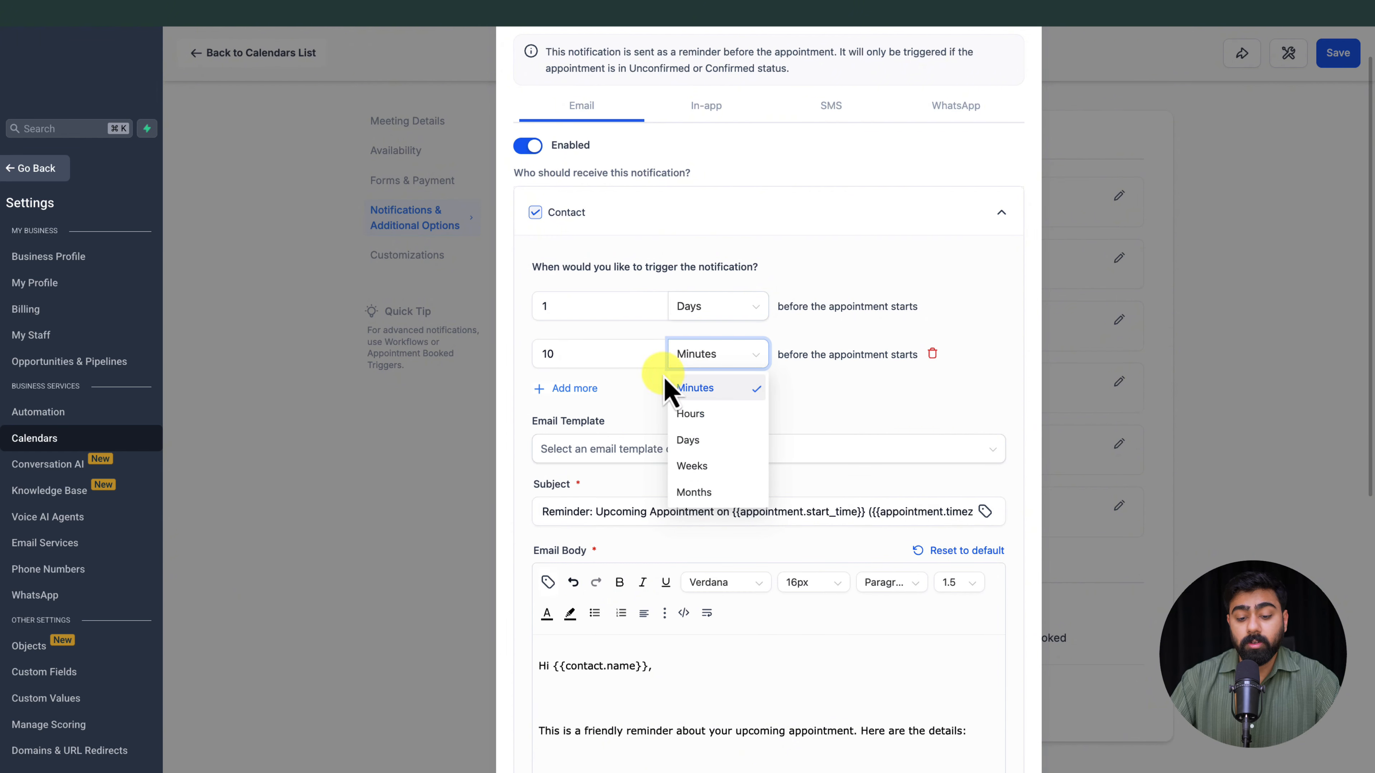
left_click(604, 351)
left_click(713, 358)
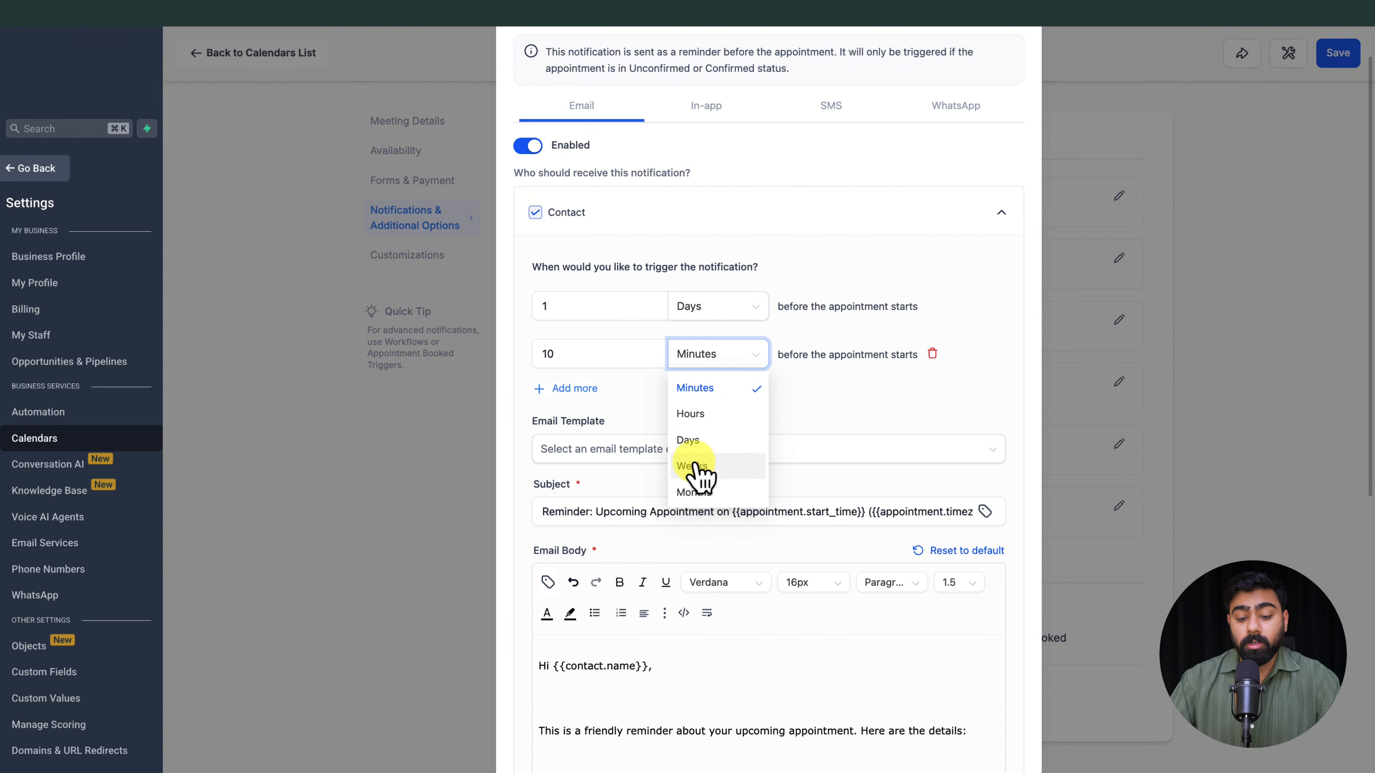
left_click(693, 414)
left_click_drag(606, 361, 500, 369)
type("2")
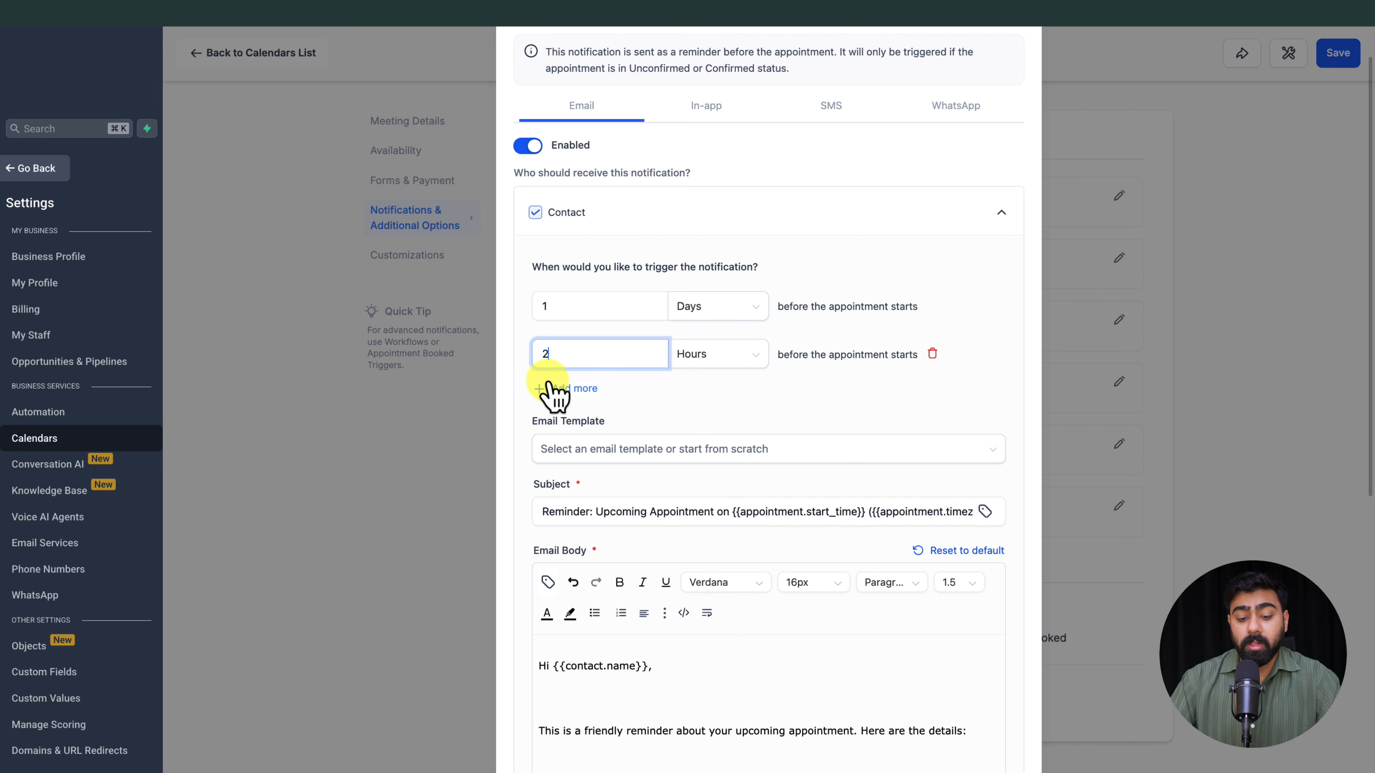
left_click(558, 389)
double_click(592, 405)
type("5")
left_click(713, 411)
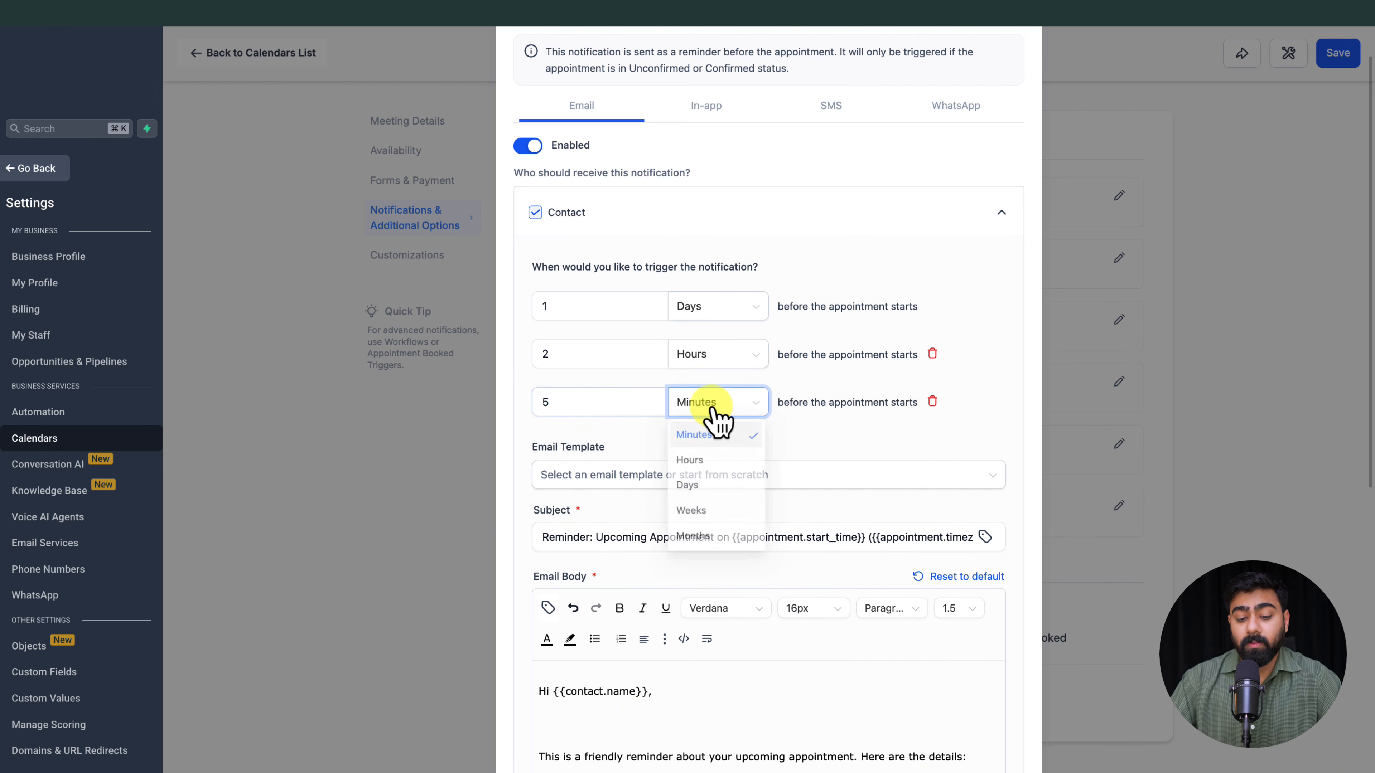
left_click(796, 445)
scroll(828, 466, "up", 2)
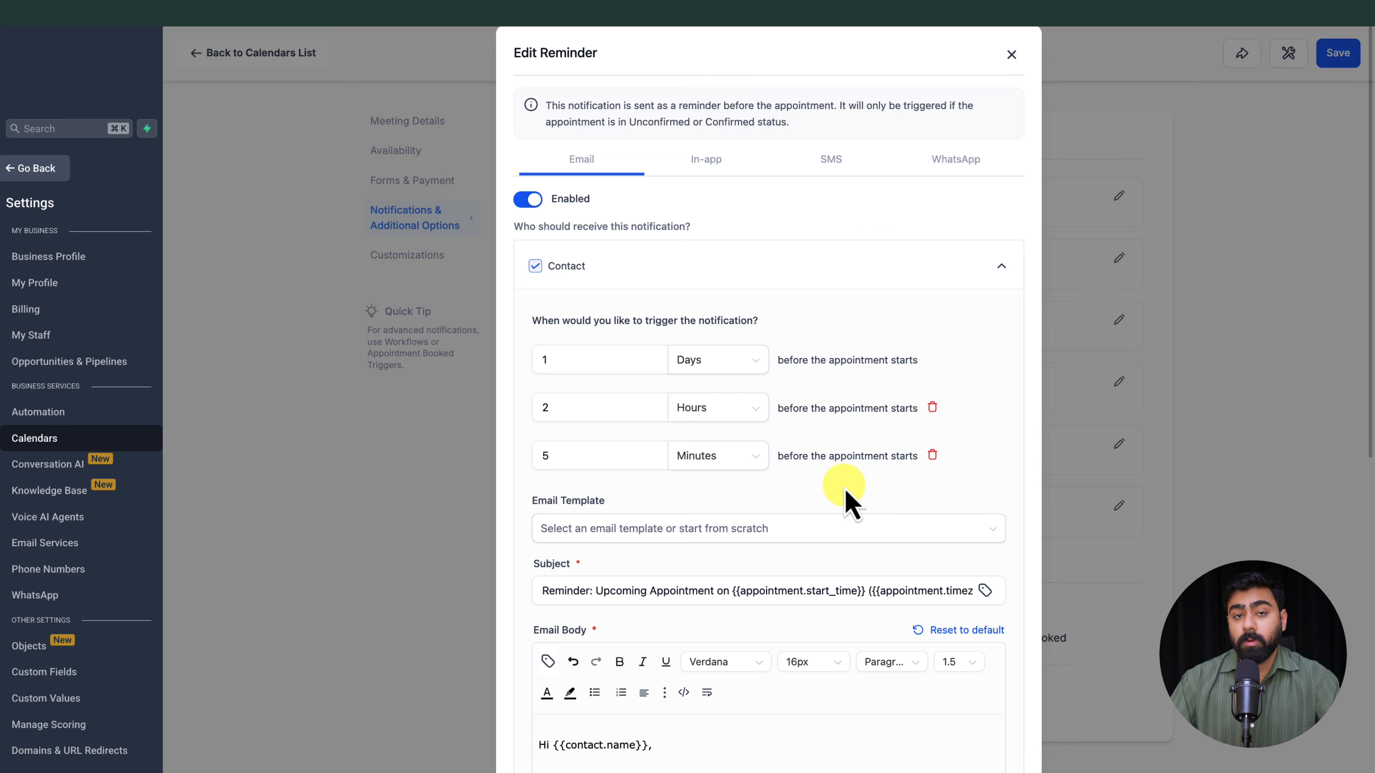
scroll(851, 504, "down", 10)
left_click(997, 740)
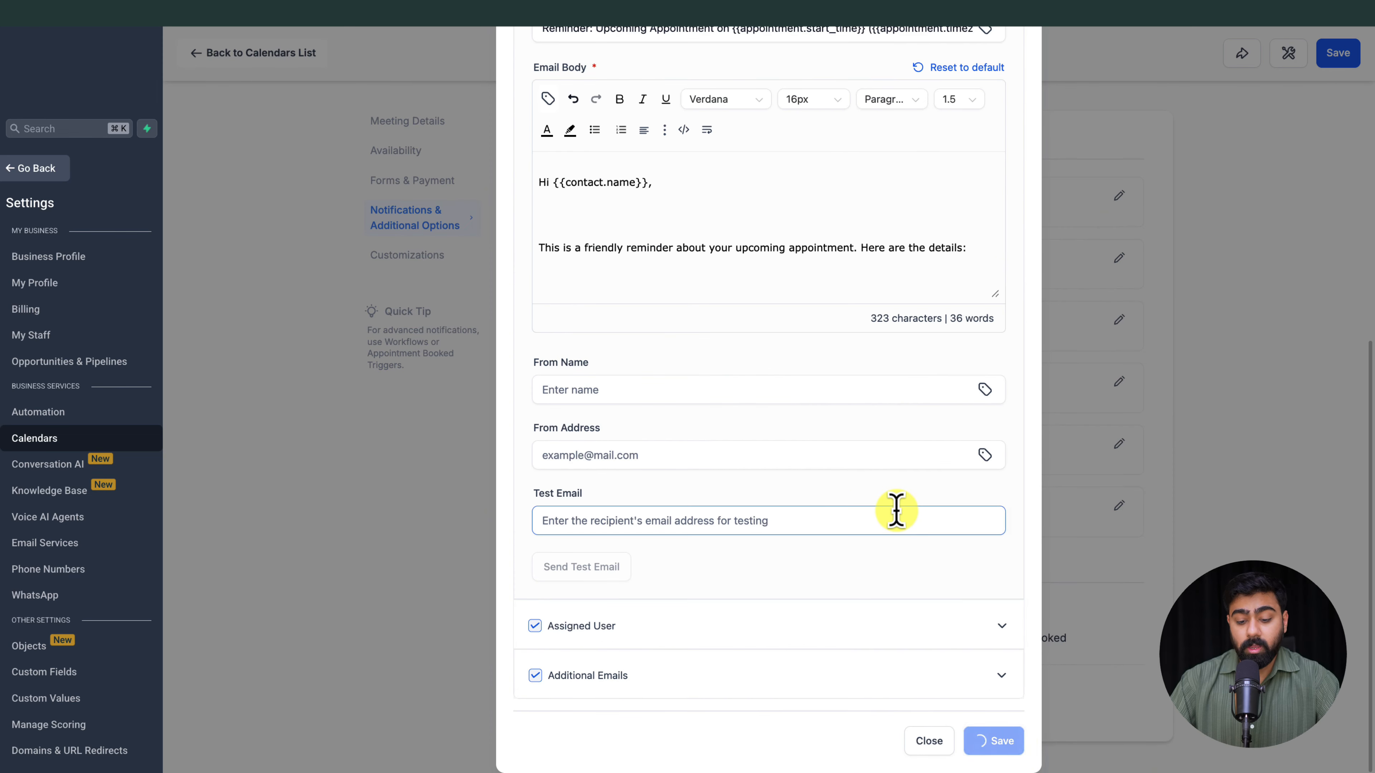
left_click(1001, 627)
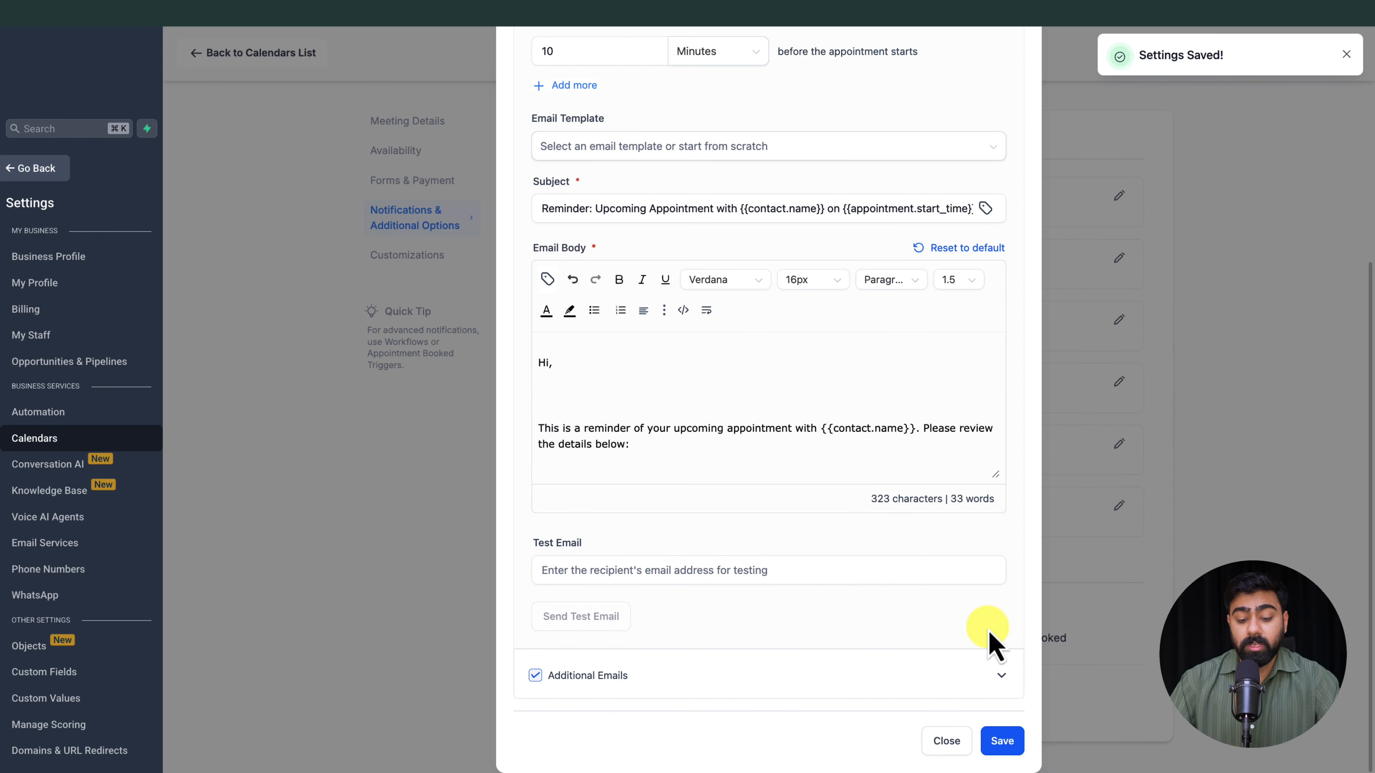
scroll(823, 470, "up", 4)
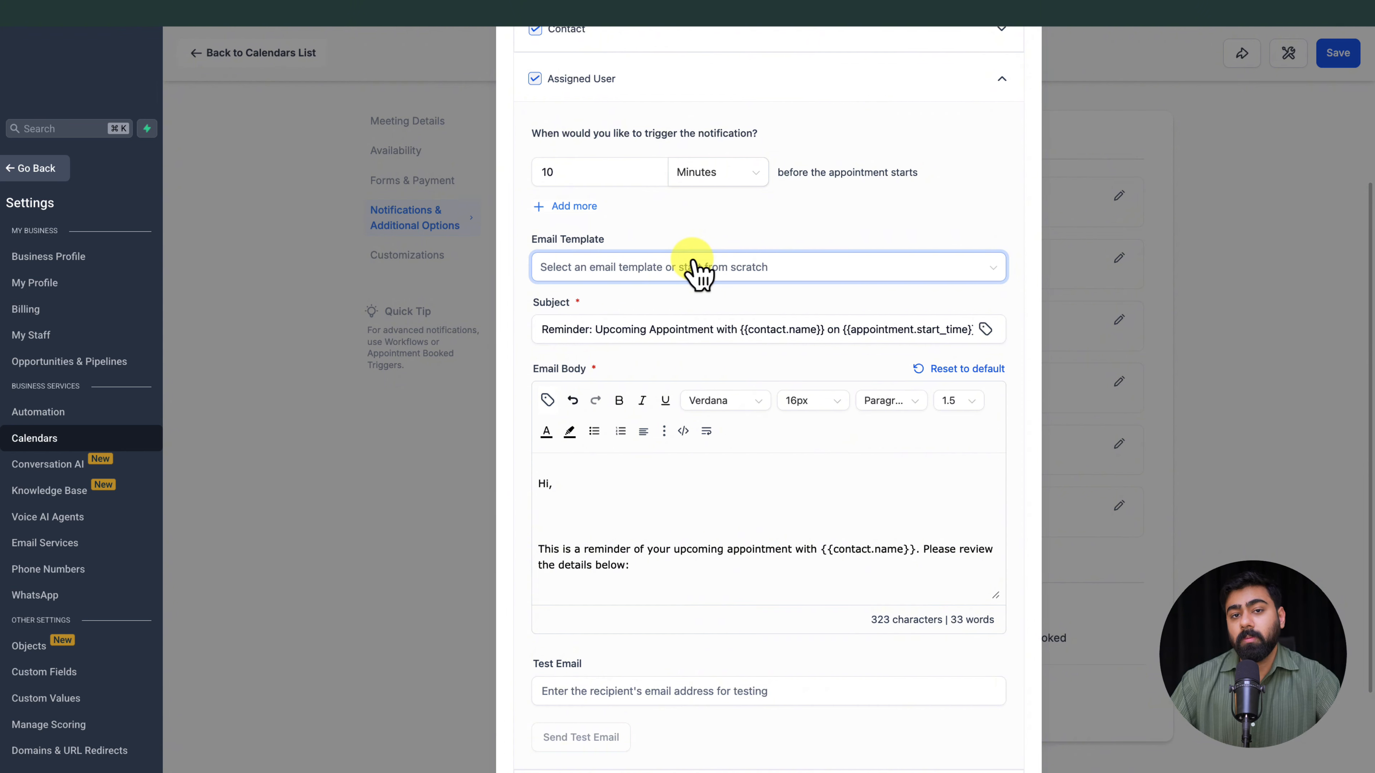
scroll(698, 274, "up", 8)
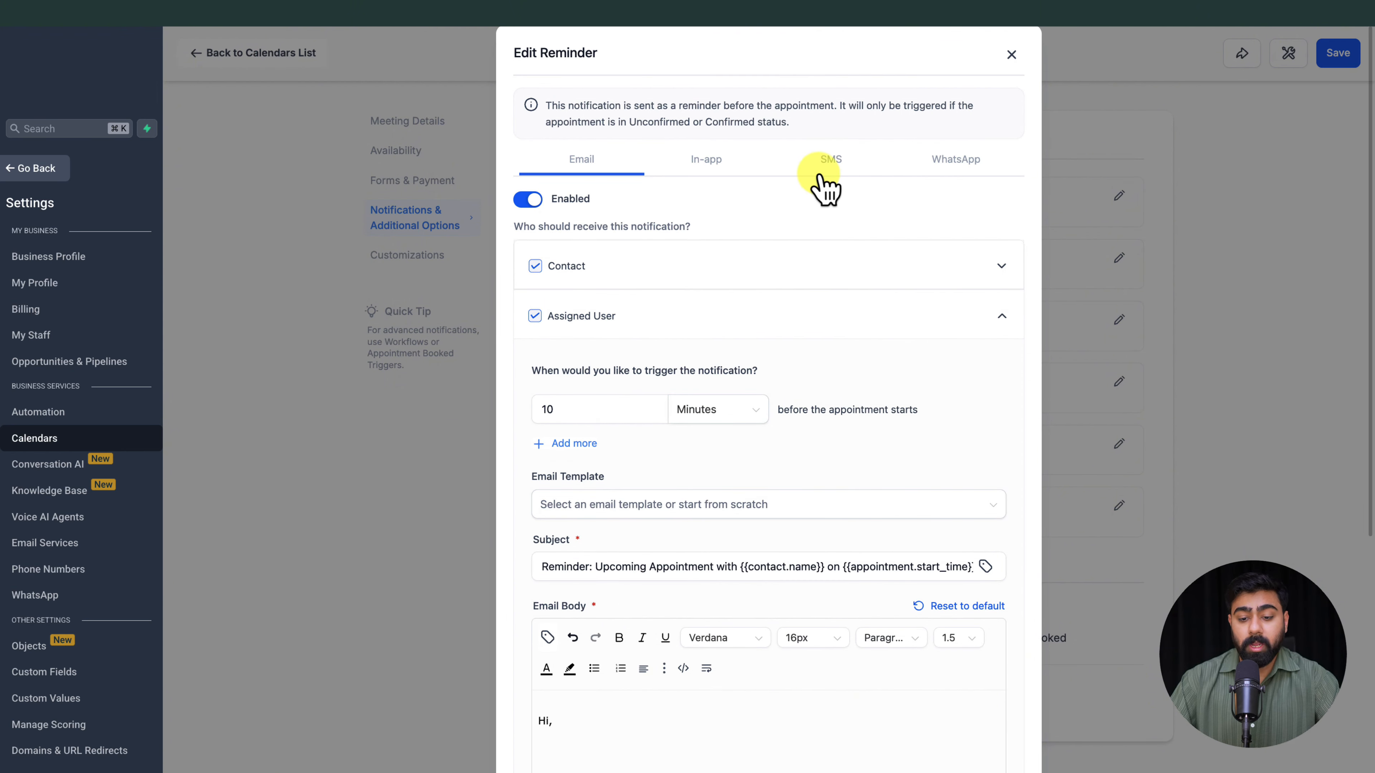
Step: Enable the SMS channel of the Reminder notification and expand the Contact recipient's settings
left_click(832, 172)
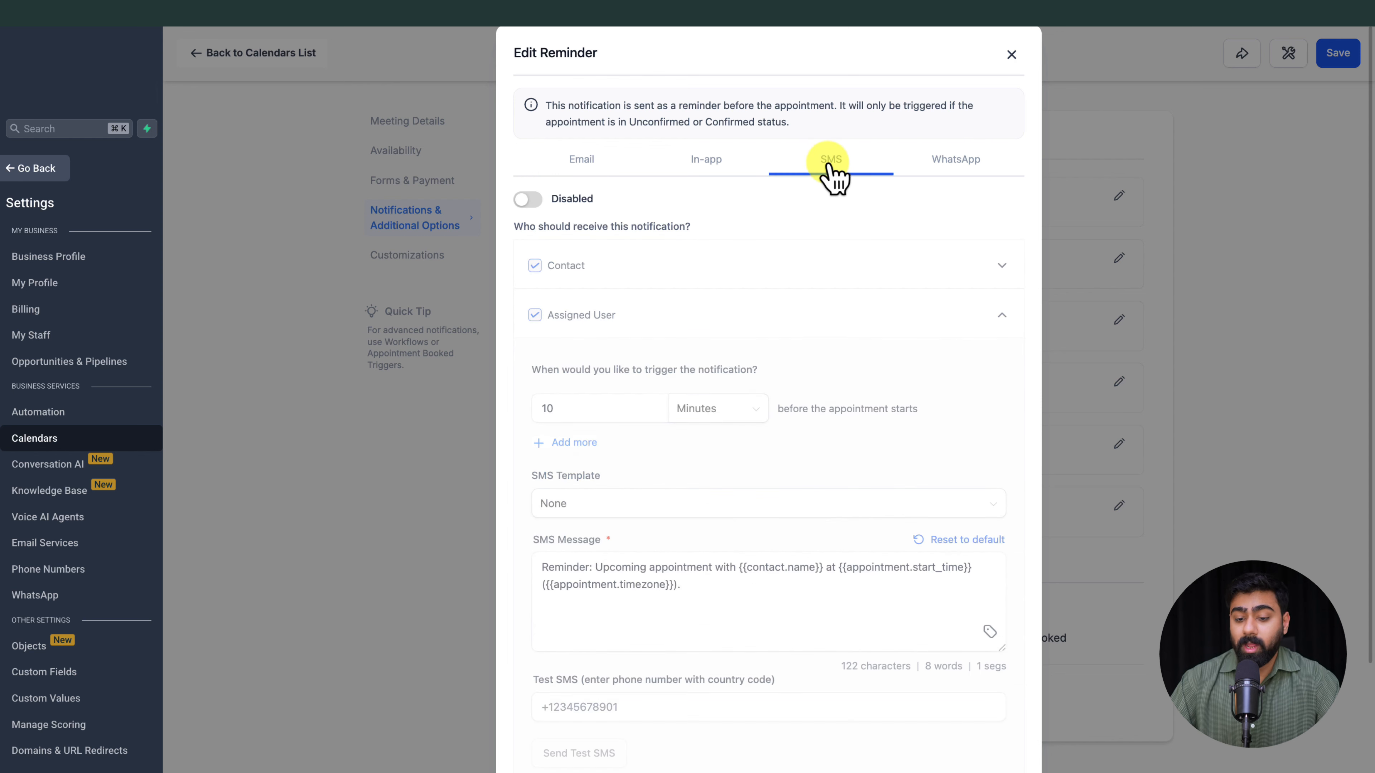
left_click(533, 202)
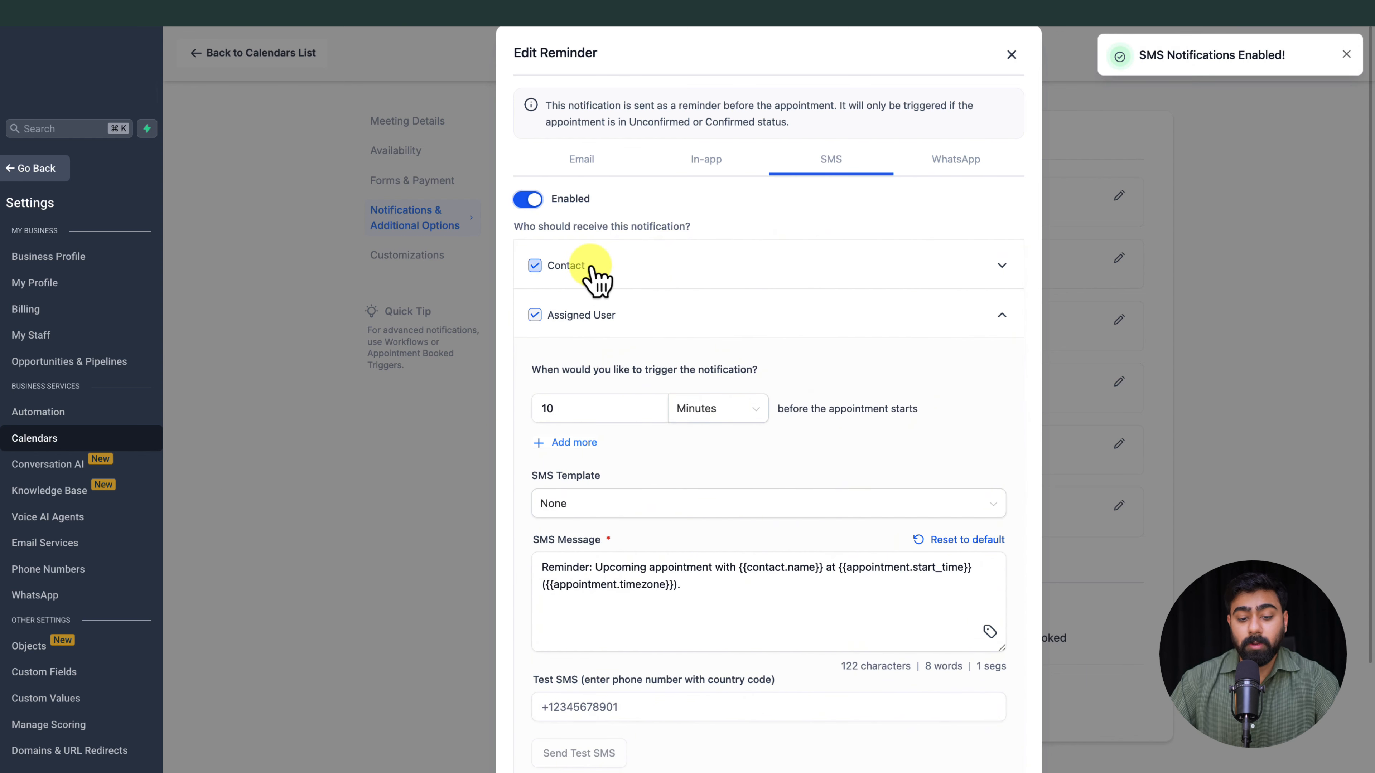
left_click(536, 266)
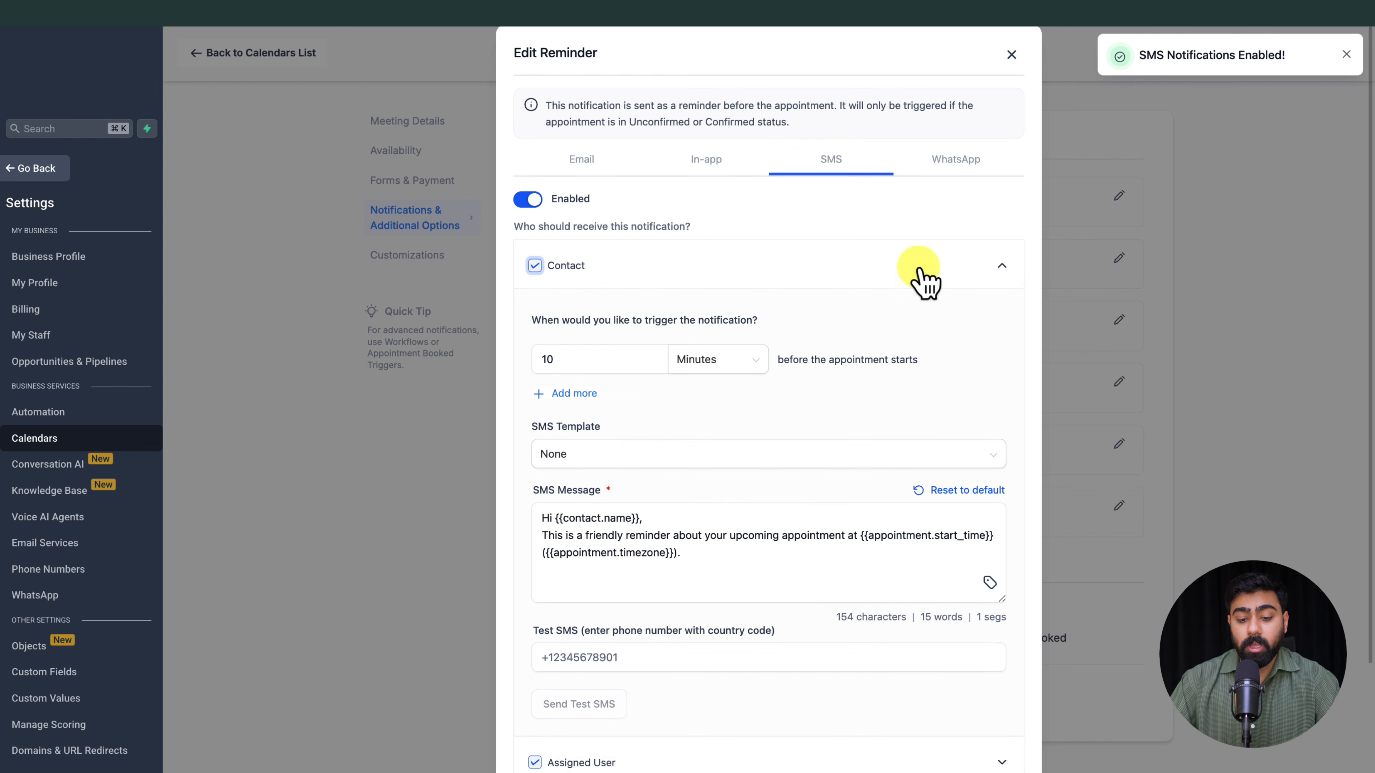
Step: Set the Contact's SMS reminder to trigger 1 day before the appointment starts
scroll(655, 342, "down", 3)
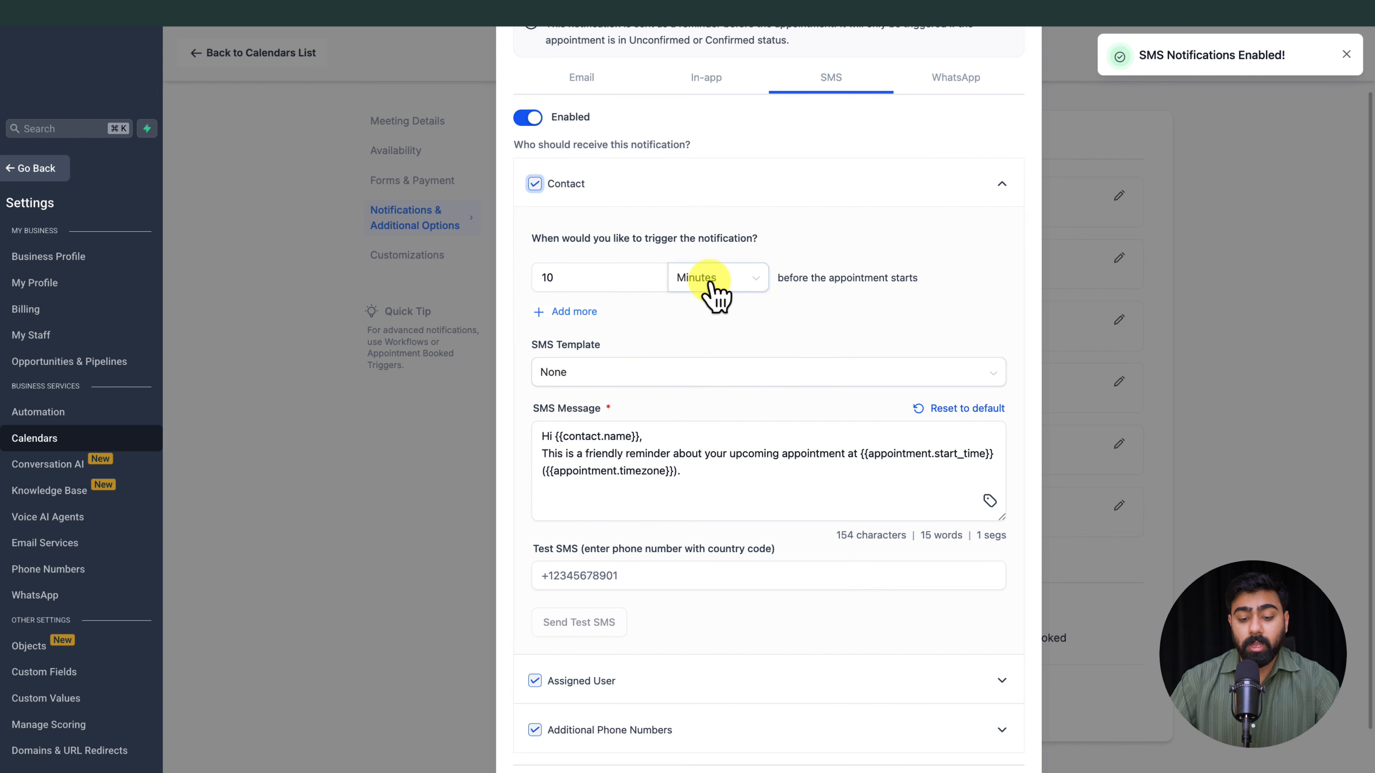
left_click(715, 283)
left_click(688, 362)
double_click(583, 282)
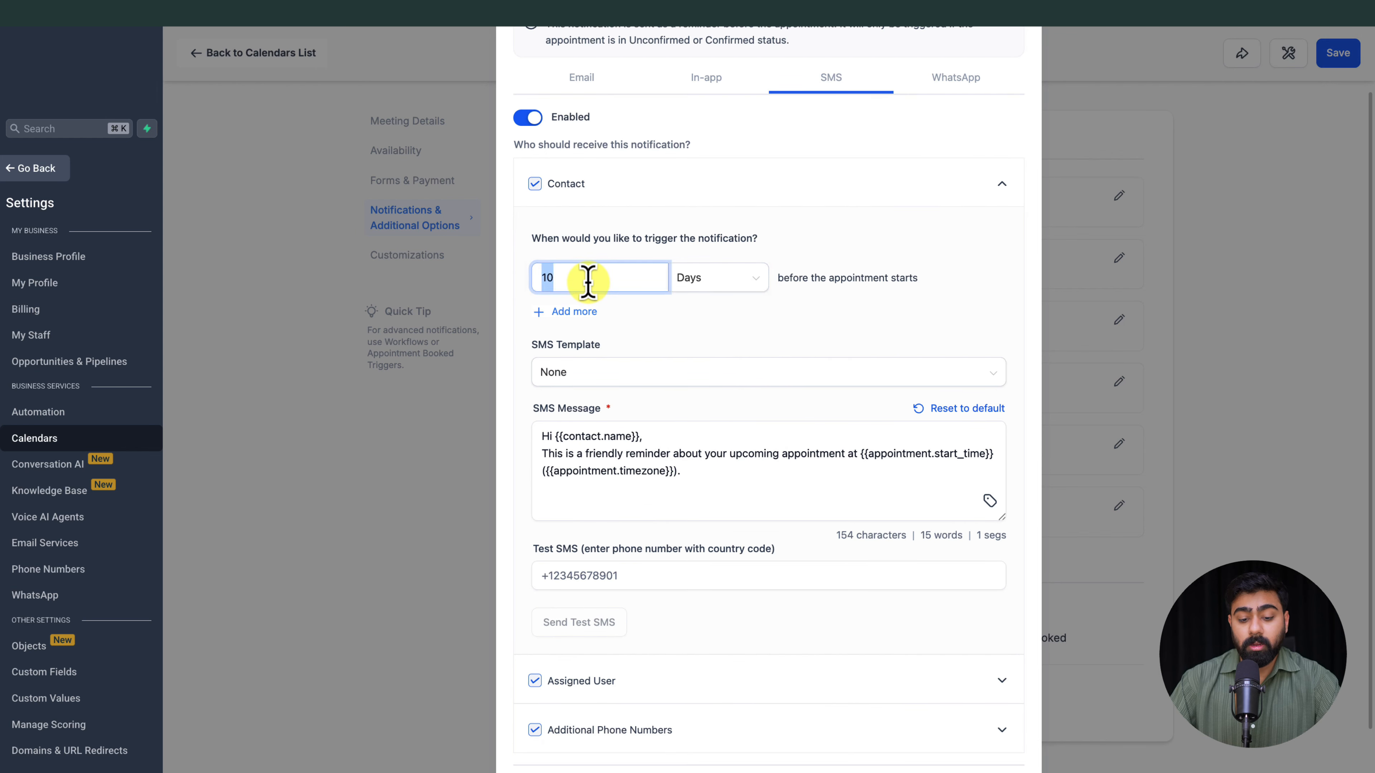
type("1")
Step: Add a second trigger to the Contact's SMS reminder, set to 2 hours before the appointment starts
left_click(576, 314)
left_click(711, 328)
left_click(717, 390)
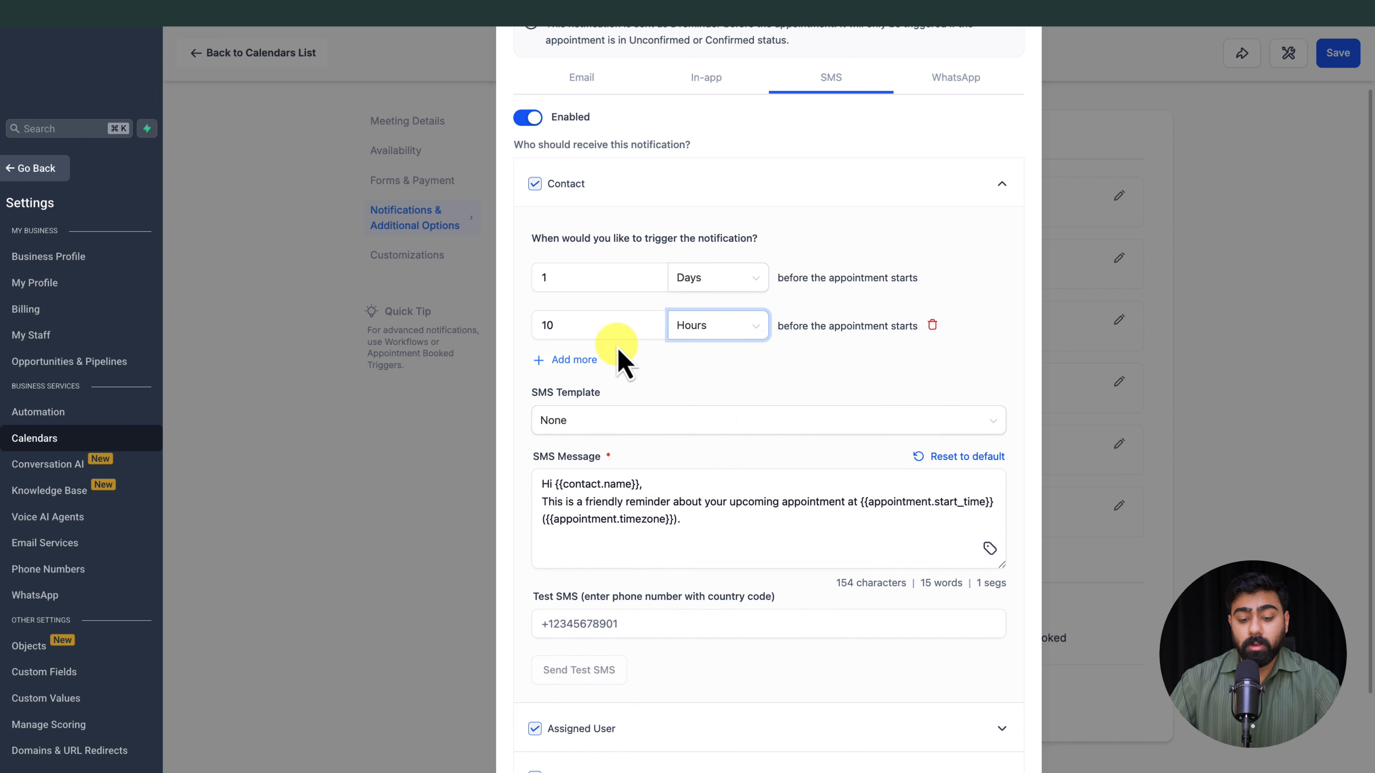
double_click(591, 327)
type("2")
Step: Add a third trigger to the Contact's SMS reminder at 5 minutes before the appointment, check the message, and save the SMS settings
left_click(573, 359)
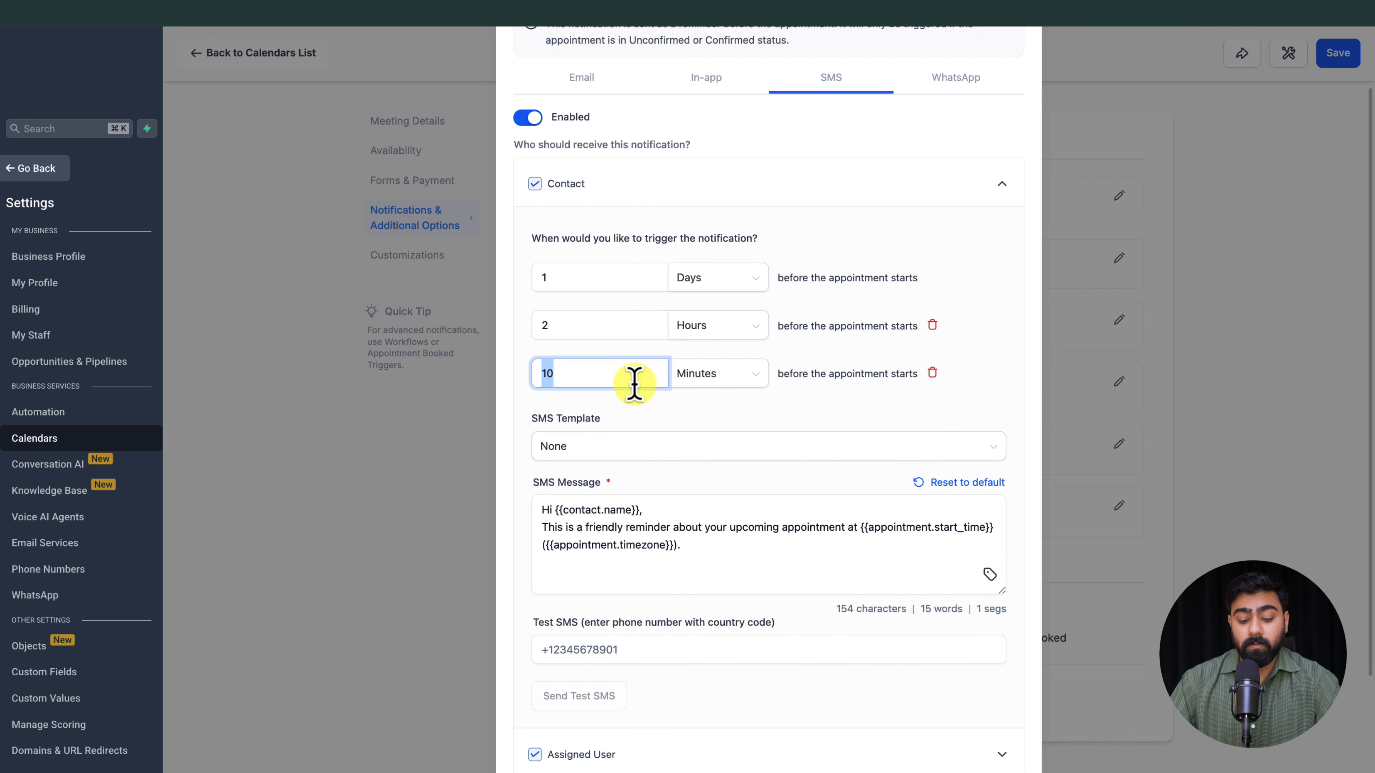
left_click(688, 423)
scroll(779, 413, "down", 3)
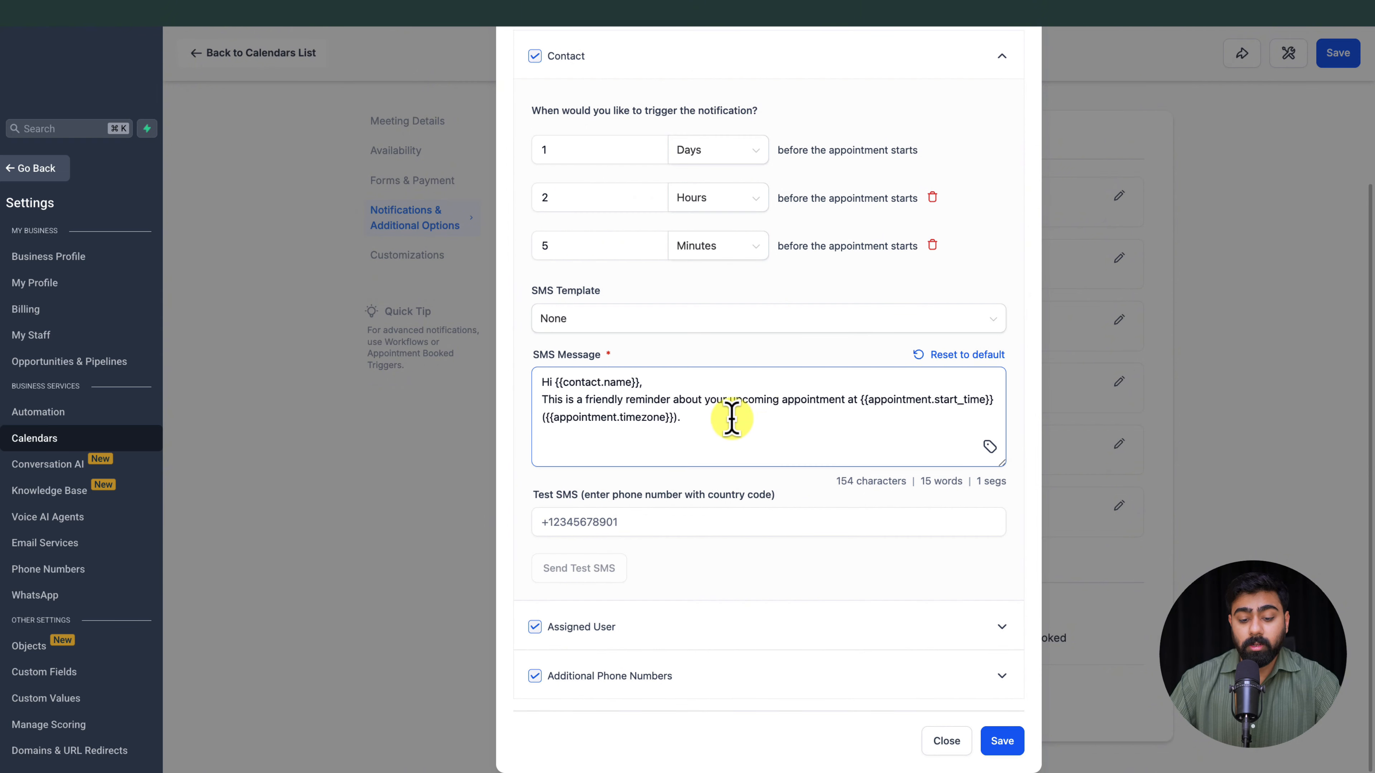
left_click_drag(761, 434, 512, 392)
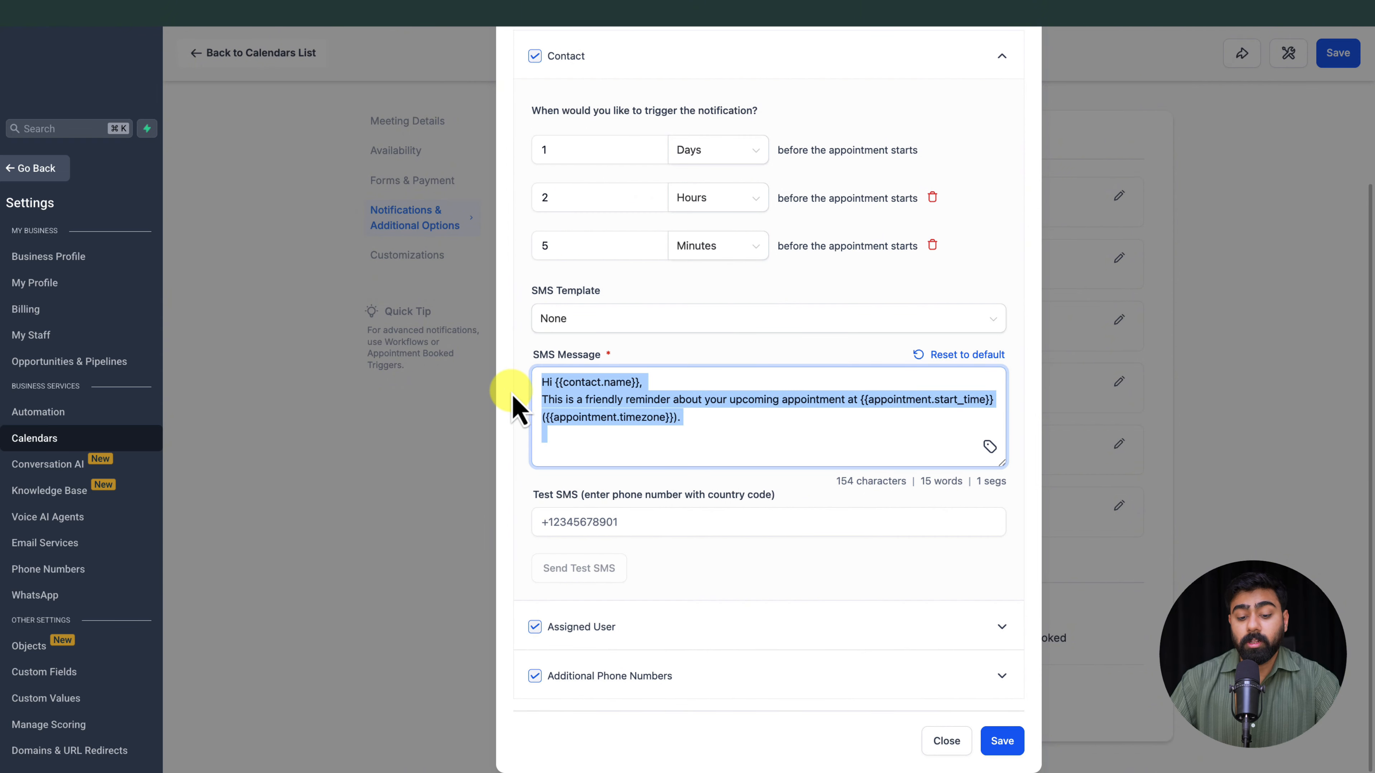
left_click(576, 518)
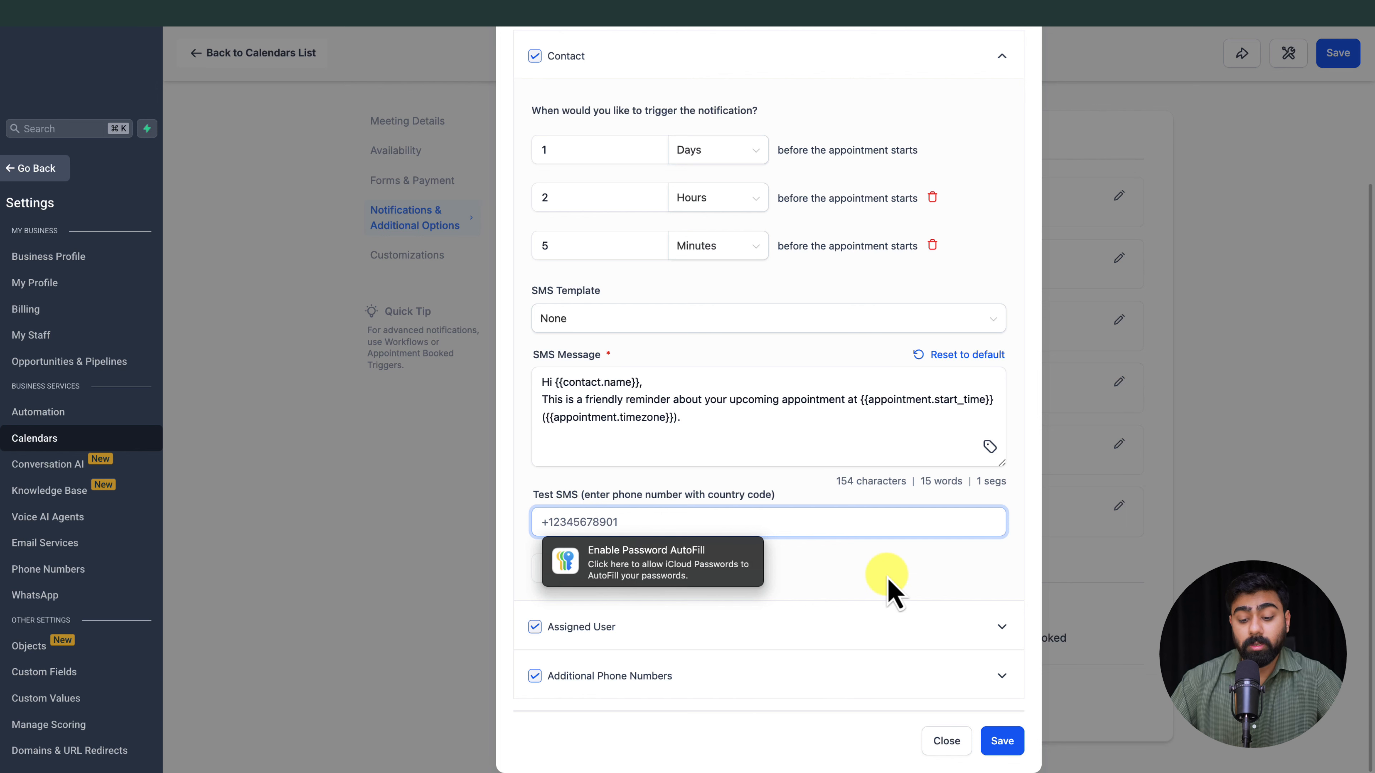
left_click(999, 740)
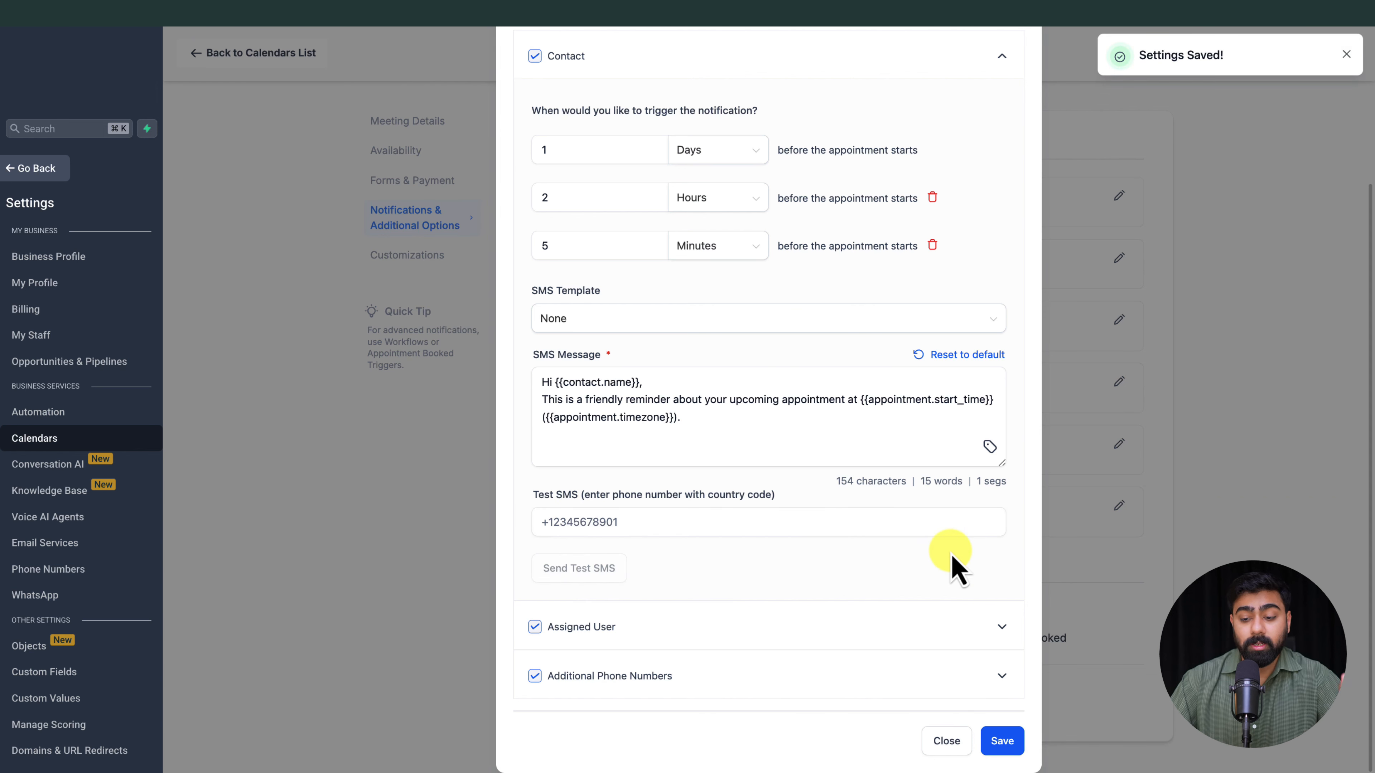